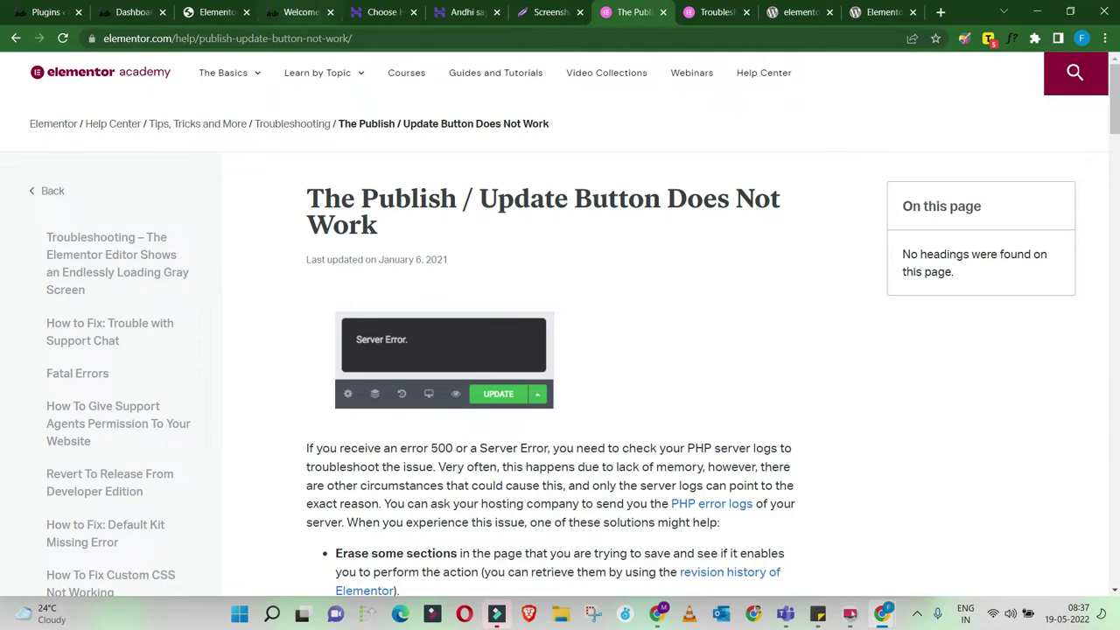
Skim the Elementor help article about the endlessly loading gray screen, back to its section on how to solve the problem.
{"action": "key", "text": "ctrl+Tab"}
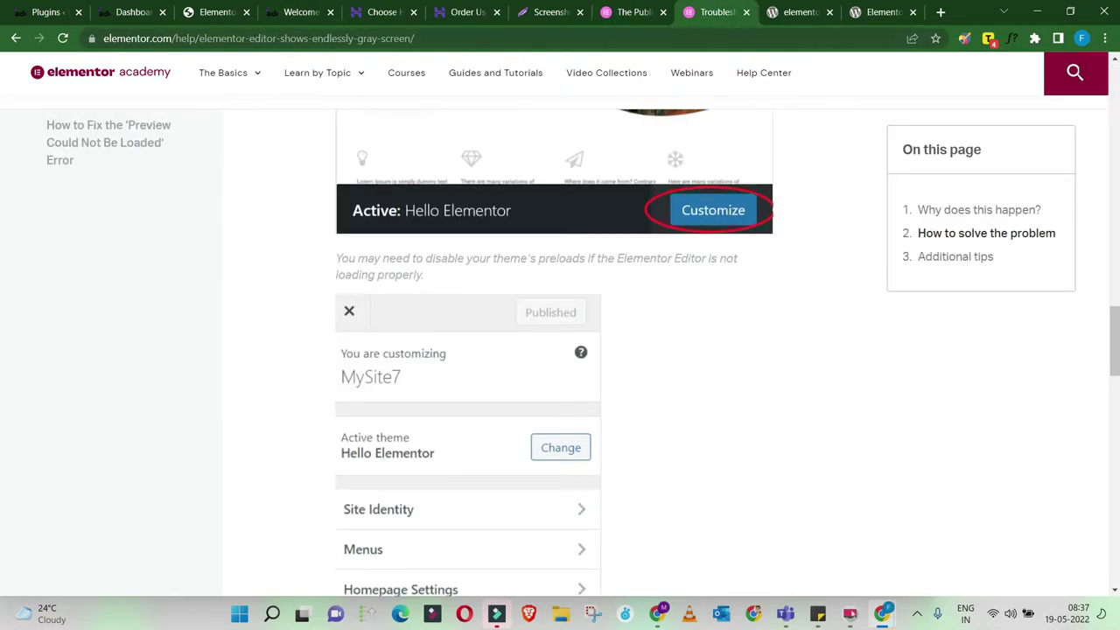
{"action": "scroll", "coordinate": [560, 350], "scroll_direction": "down", "scroll_amount": 5}
{"action": "scroll", "coordinate": [560, 350], "scroll_direction": "up", "scroll_amount": 4}
{"action": "scroll", "coordinate": [560, 350], "scroll_direction": "up", "scroll_amount": 10}
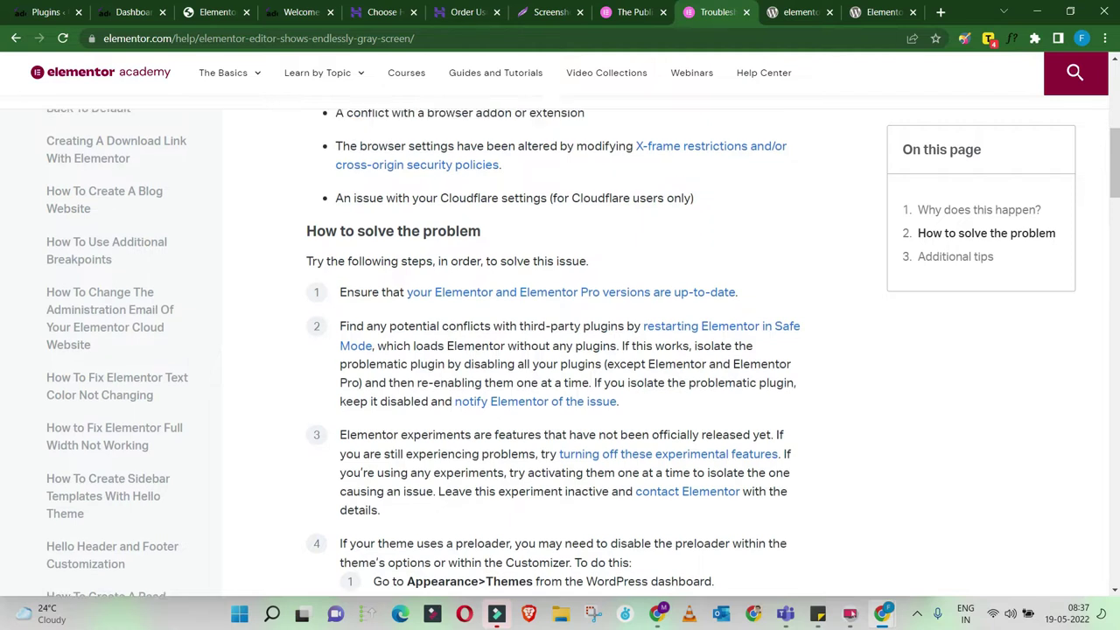
Look over the stuck template library screenshot, the Flexademy home page and the Hostinger site in the open browser tabs.
{"action": "left_click", "coordinate": [538, 12]}
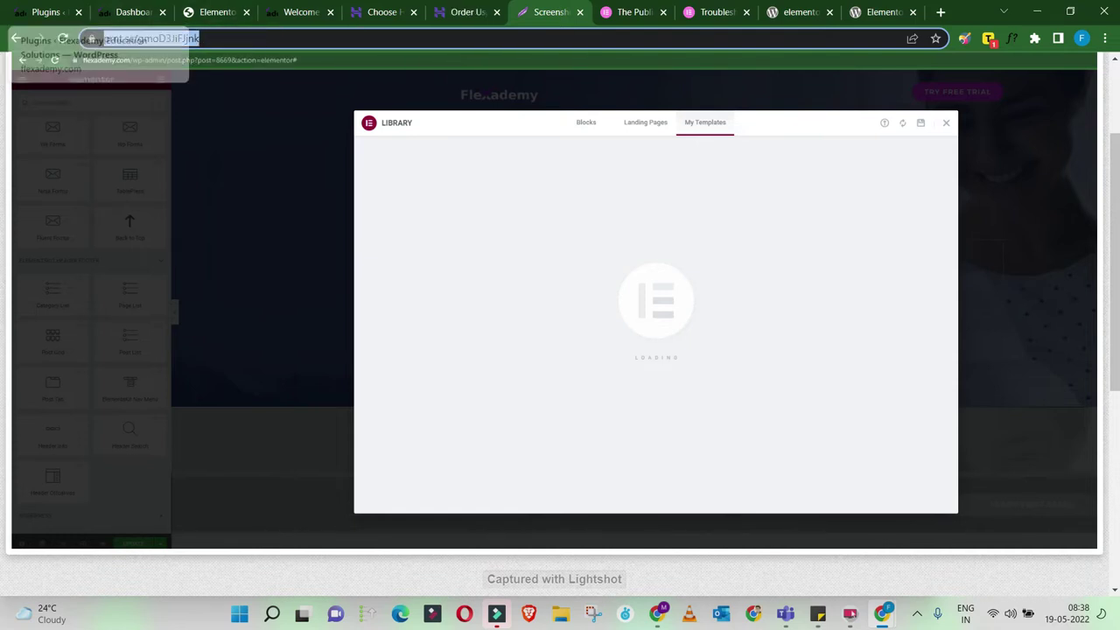
{"action": "left_click", "coordinate": [288, 13]}
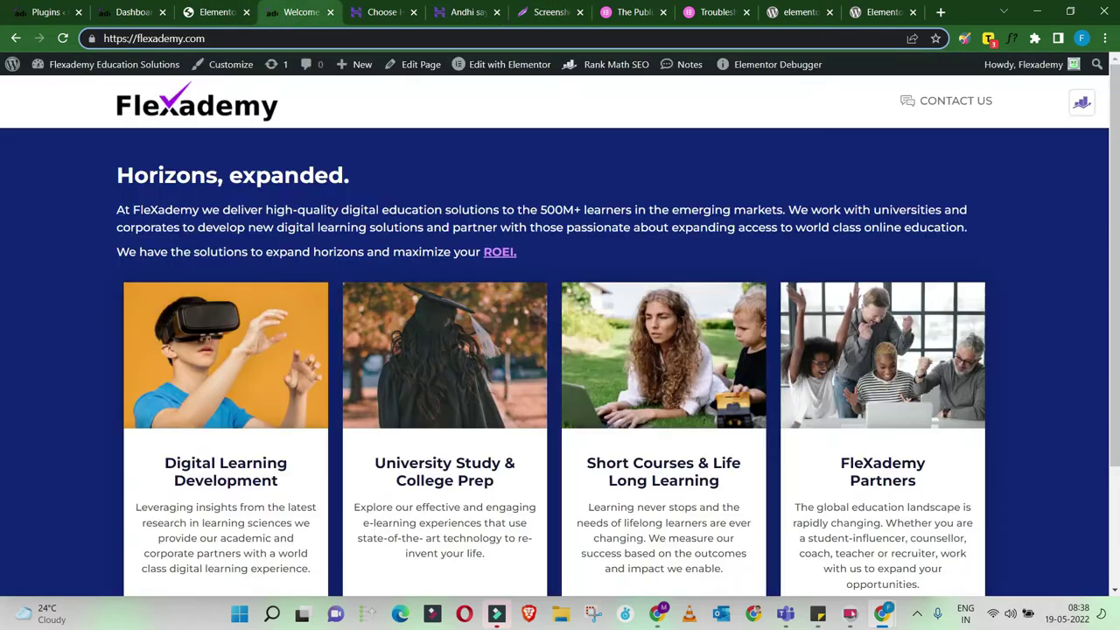
{"action": "left_click", "coordinate": [378, 16]}
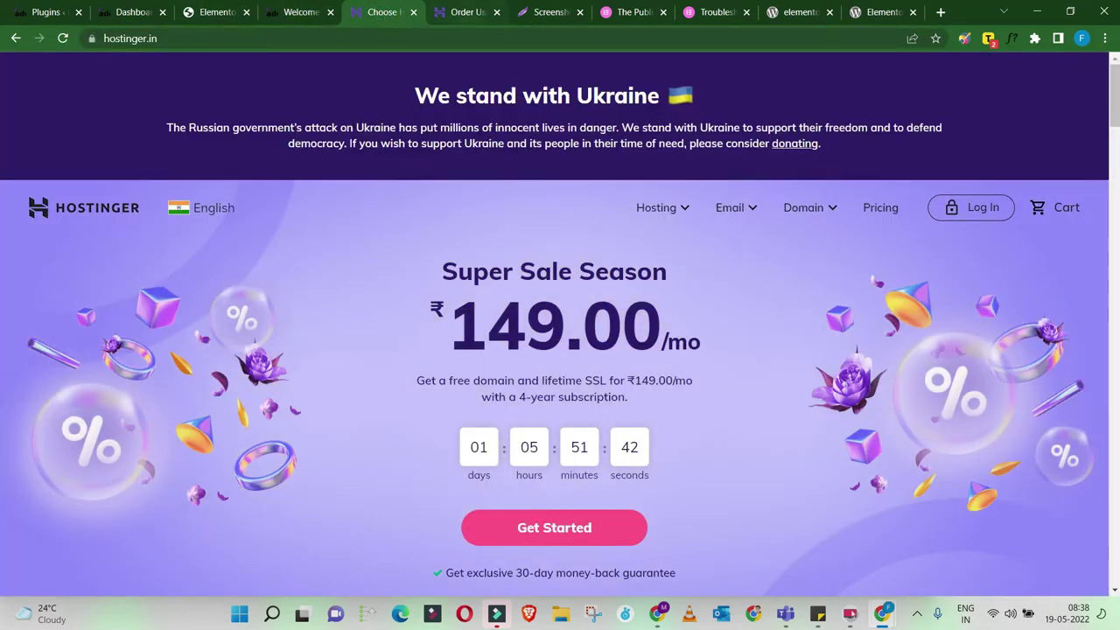
{"action": "left_click", "coordinate": [551, 12]}
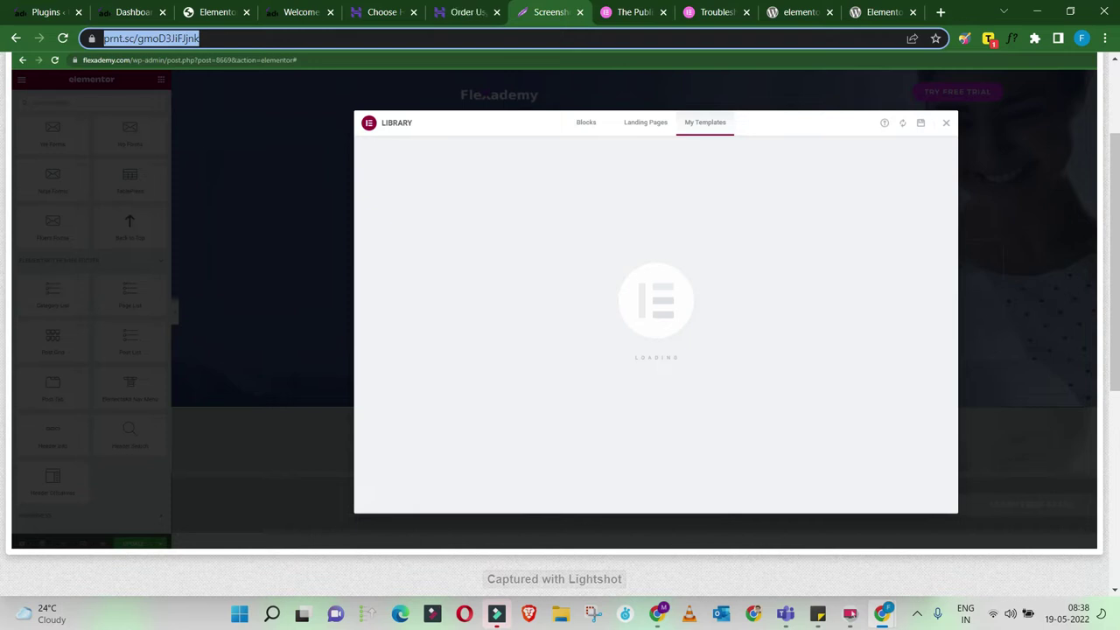
Read through the Elementor help article on the Publish / Update button not working, including its suggested fixes.
{"action": "left_click", "coordinate": [634, 13]}
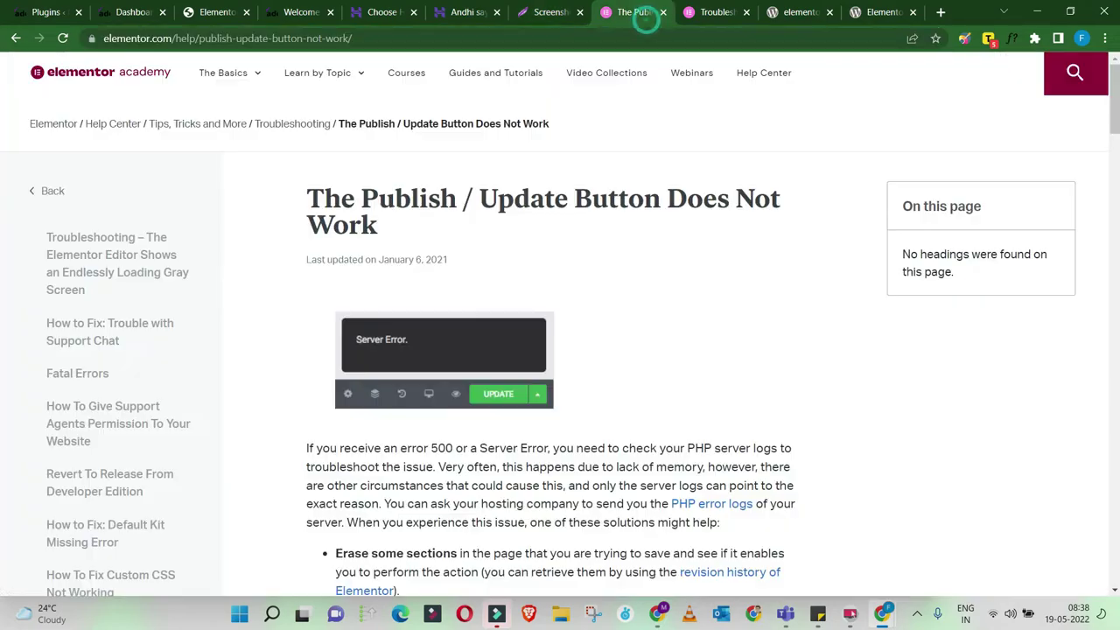
{"action": "scroll", "coordinate": [560, 350], "scroll_direction": "down", "scroll_amount": 6}
{"action": "scroll", "coordinate": [560, 350], "scroll_direction": "up", "scroll_amount": 7}
{"action": "scroll", "coordinate": [559, 349], "scroll_direction": "down", "scroll_amount": 7}
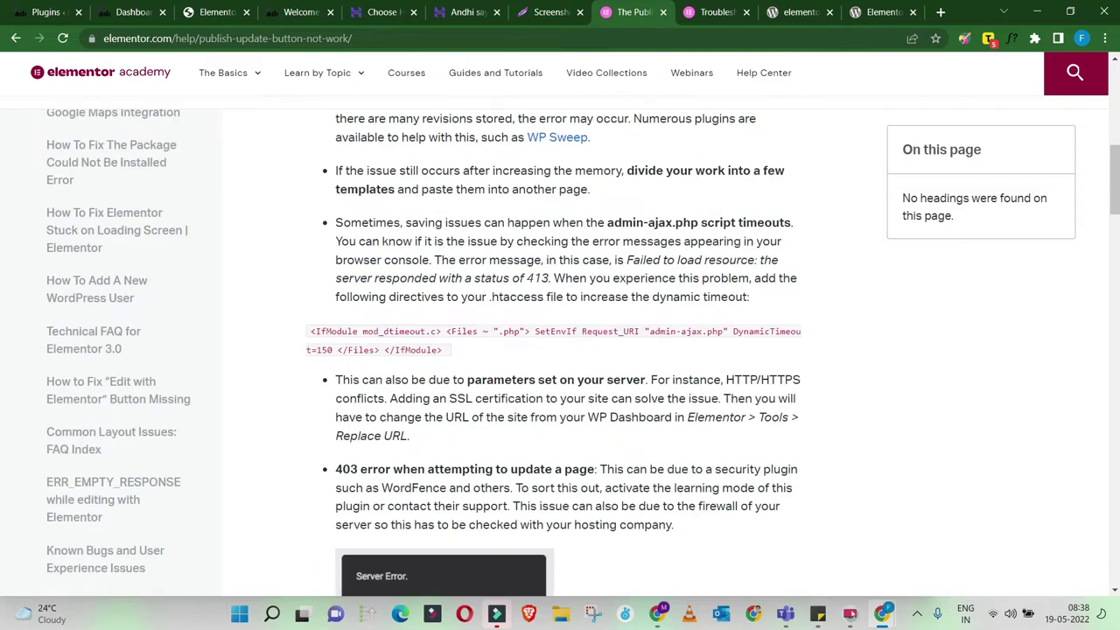
{"action": "scroll", "coordinate": [560, 350], "scroll_direction": "down", "scroll_amount": 4}
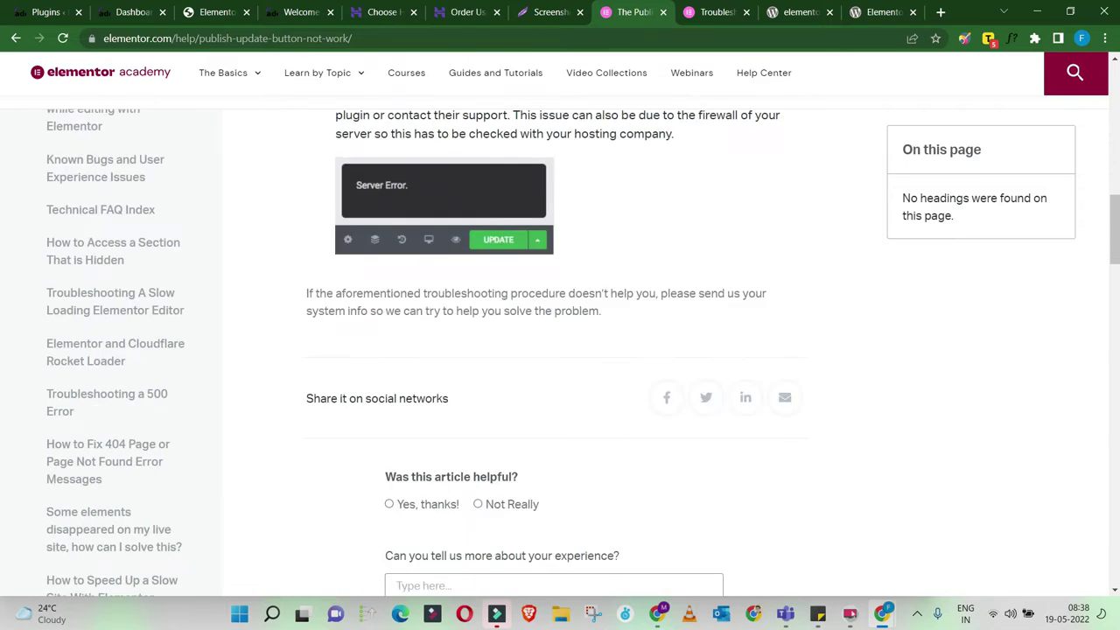
{"action": "scroll", "coordinate": [560, 350], "scroll_direction": "down", "scroll_amount": 3}
{"action": "scroll", "coordinate": [560, 350], "scroll_direction": "up", "scroll_amount": 14}
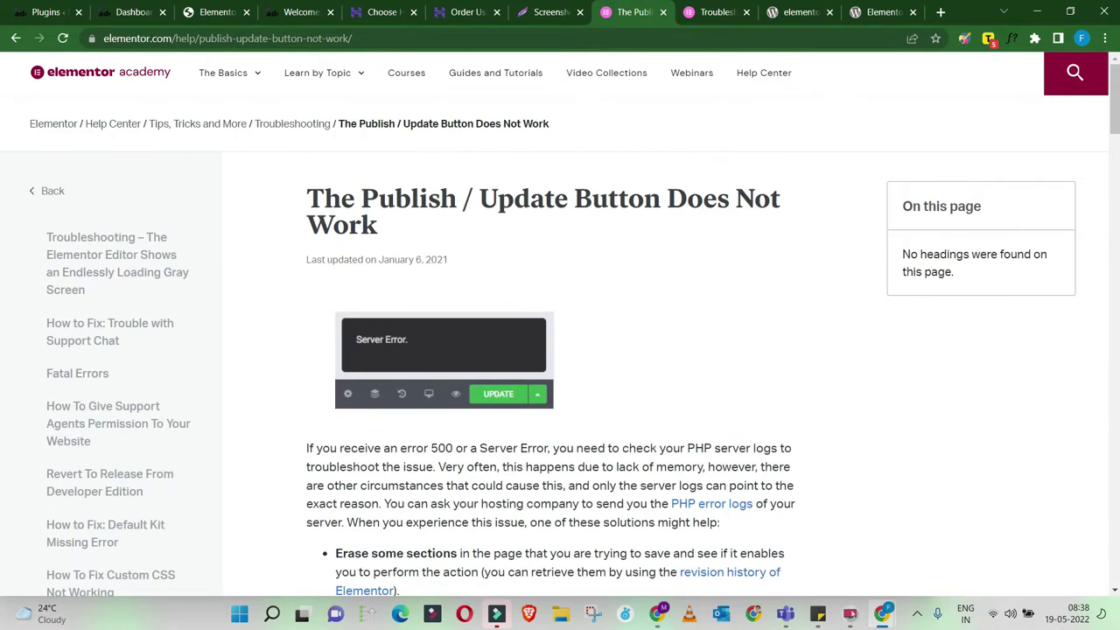
Review the possible reasons listed in the help article about the endlessly loading gray screen.
{"action": "key", "text": "ctrl+Tab"}
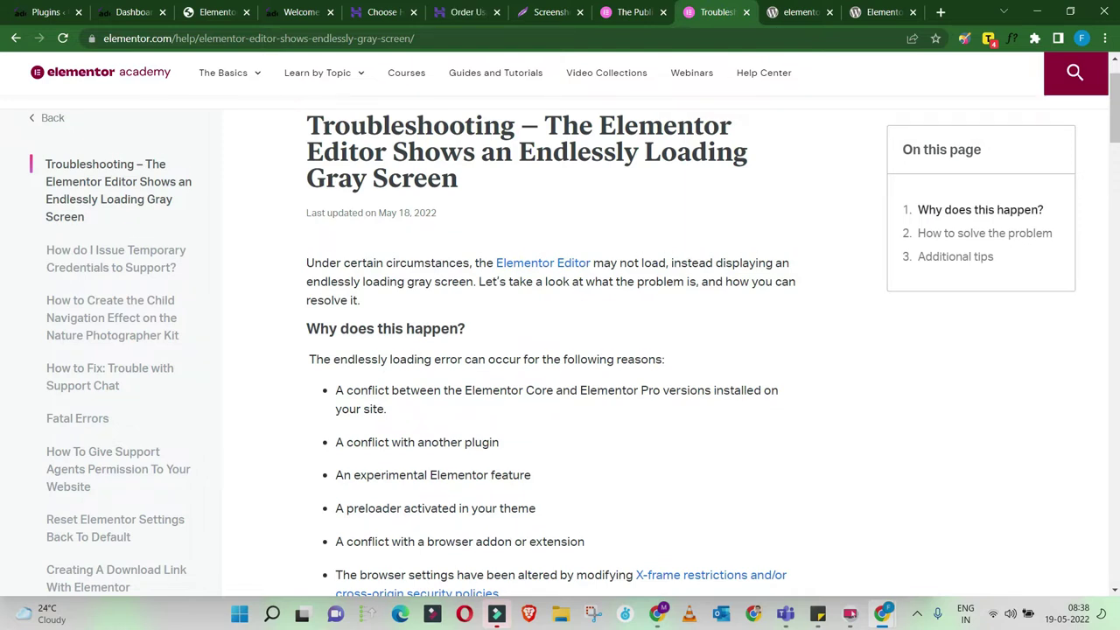
{"action": "scroll", "coordinate": [560, 350], "scroll_direction": "down", "scroll_amount": 3}
{"action": "scroll", "coordinate": [560, 349], "scroll_direction": "up", "scroll_amount": 4}
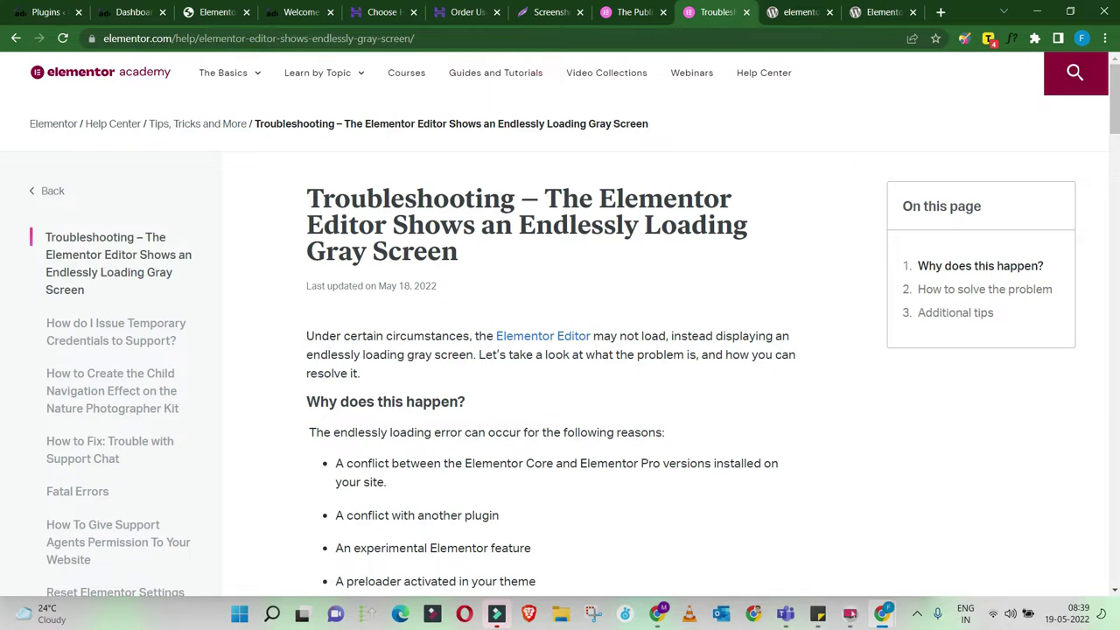
Compare the screenshot of the loading template library with the two Elementor troubleshooting articles.
{"action": "left_click", "coordinate": [548, 12]}
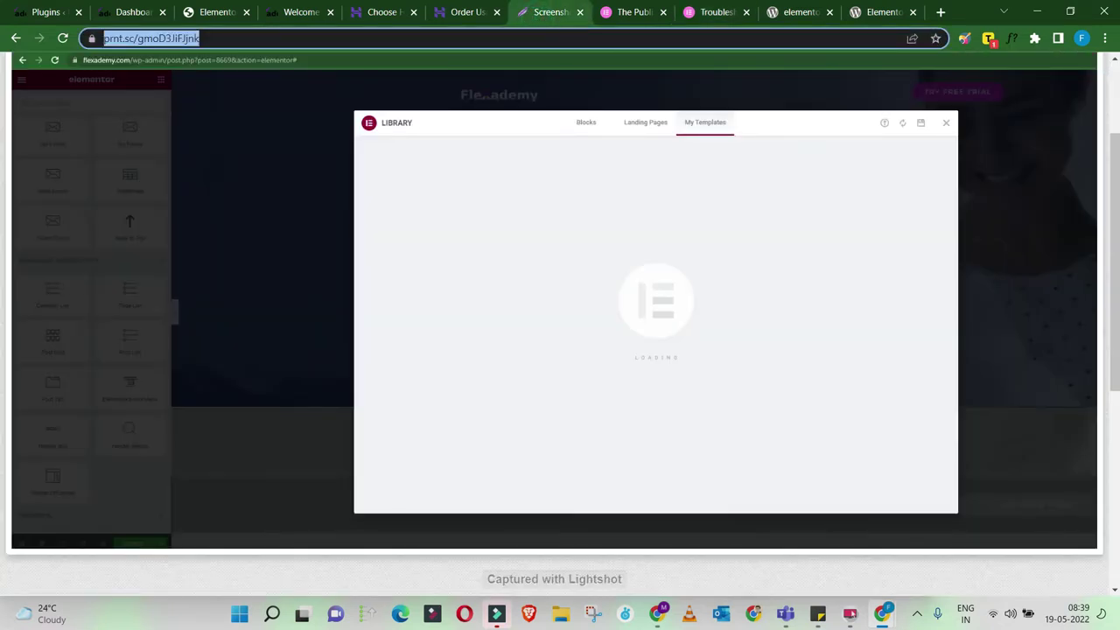
{"action": "left_click", "coordinate": [634, 12]}
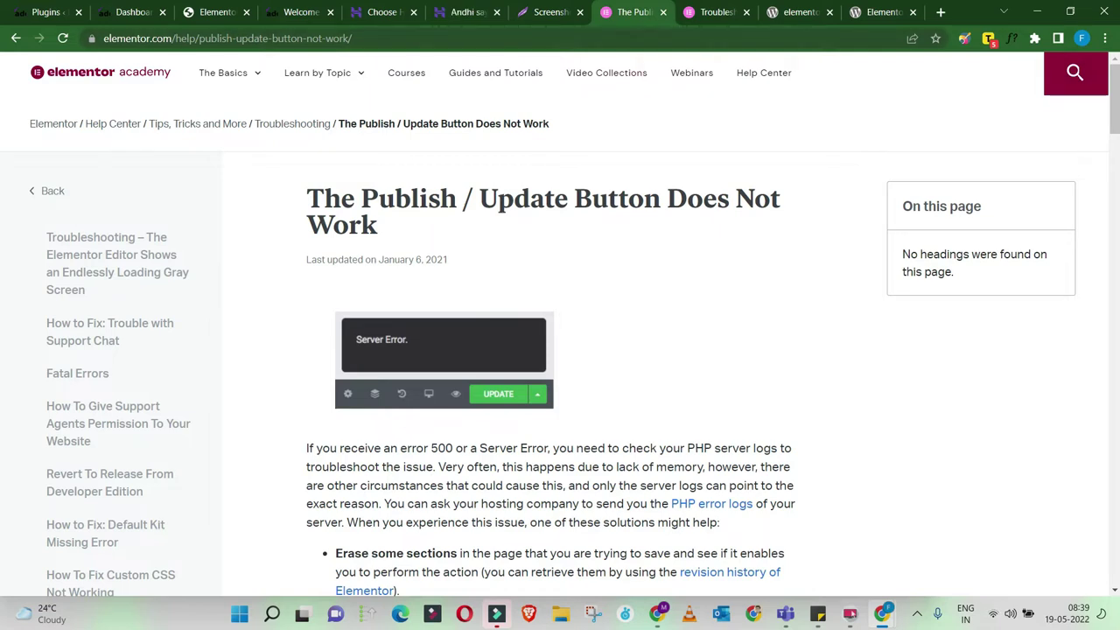
{"action": "left_click", "coordinate": [709, 13]}
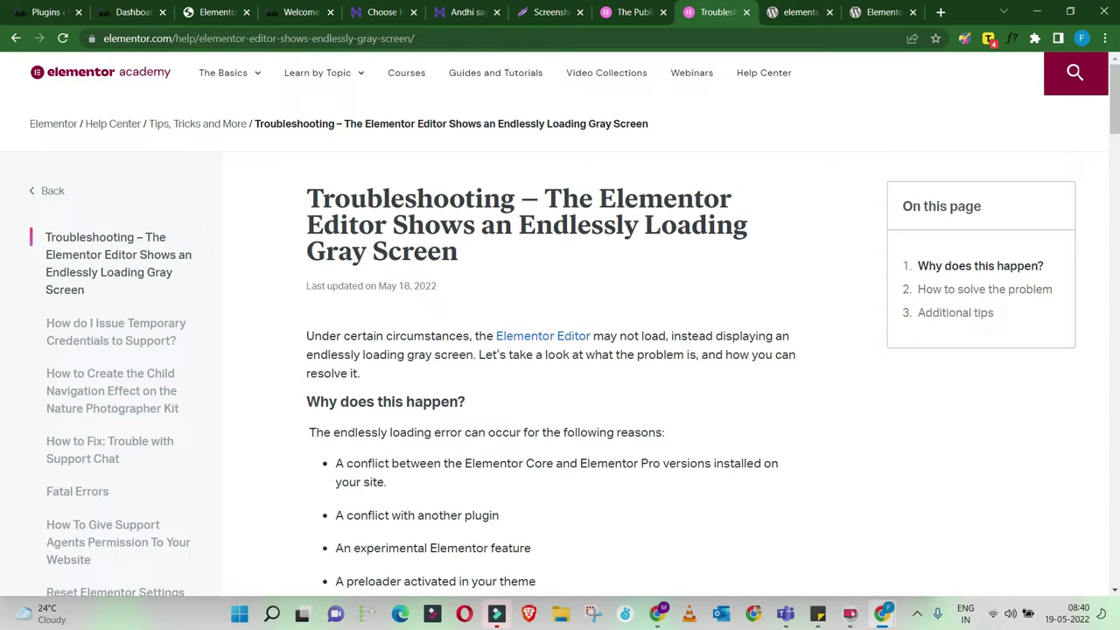
{"action": "key", "text": "ctrl+shift+Tab"}
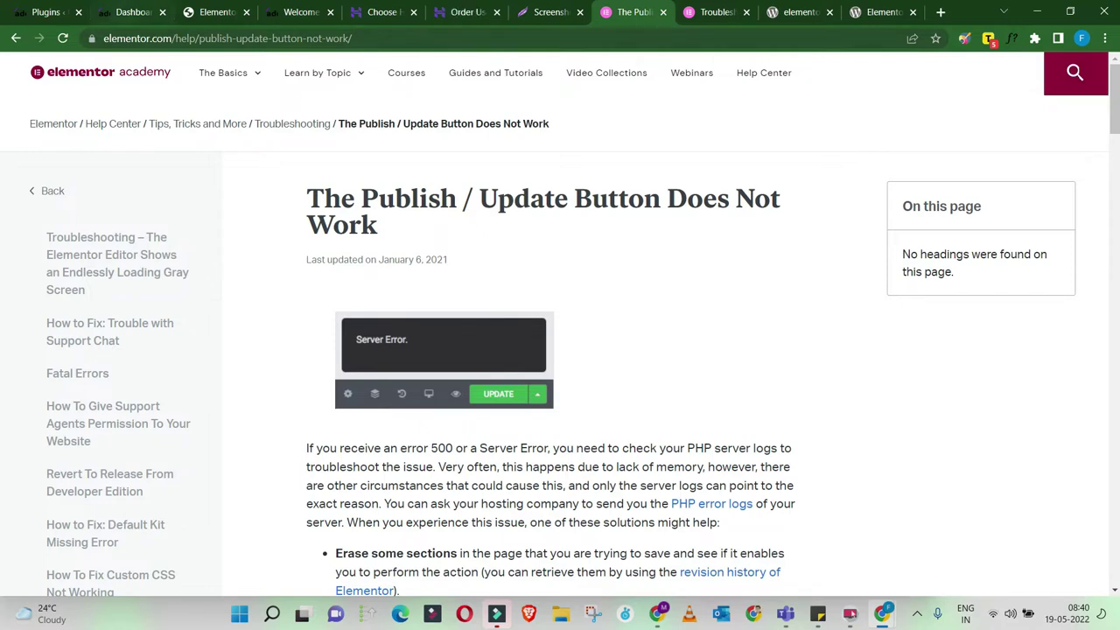
Open the WordPress site's installed plugins and examine which are active and which versions they run.
{"action": "left_click", "coordinate": [130, 12]}
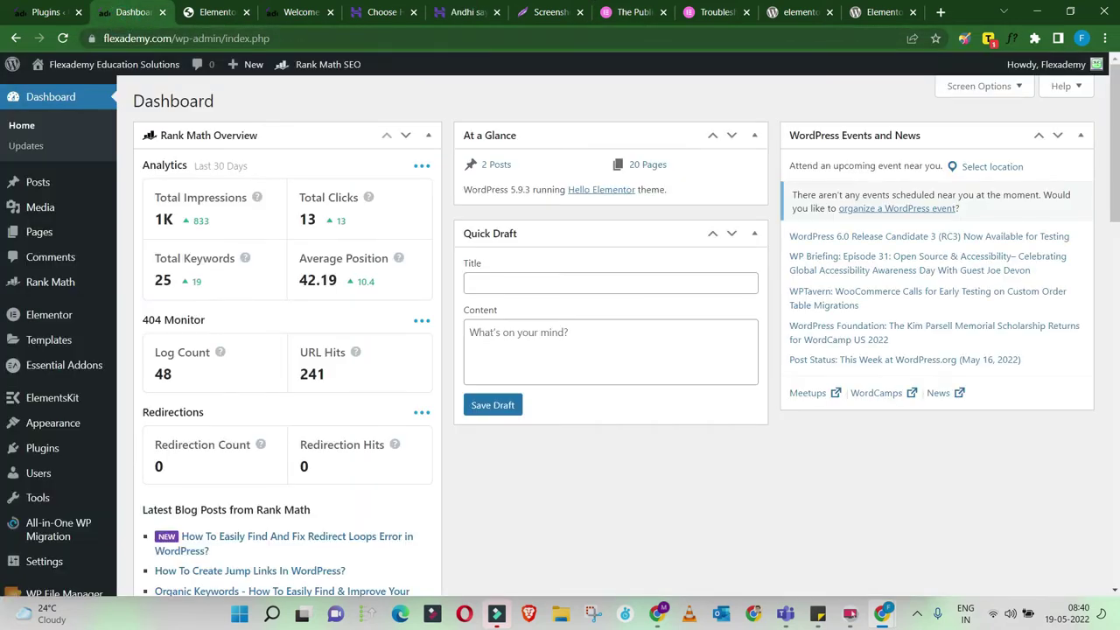
{"action": "left_click", "coordinate": [42, 448]}
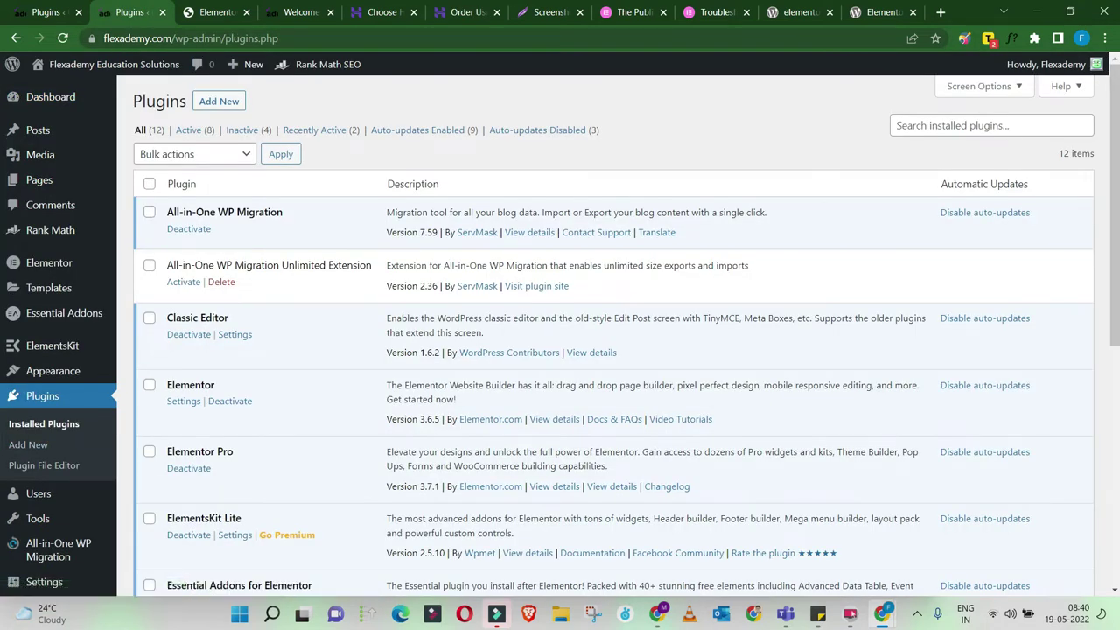
{"action": "scroll", "coordinate": [613, 349], "scroll_direction": "down", "scroll_amount": 4}
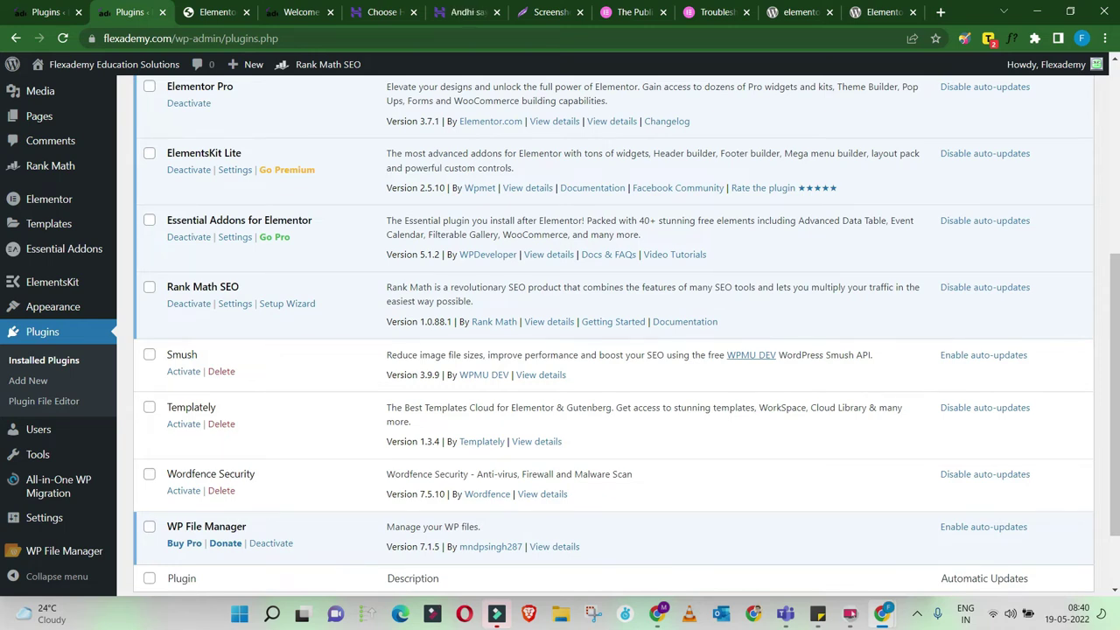
{"action": "scroll", "coordinate": [612, 336], "scroll_direction": "up", "scroll_amount": 4}
{"action": "scroll", "coordinate": [612, 336], "scroll_direction": "down", "scroll_amount": 1}
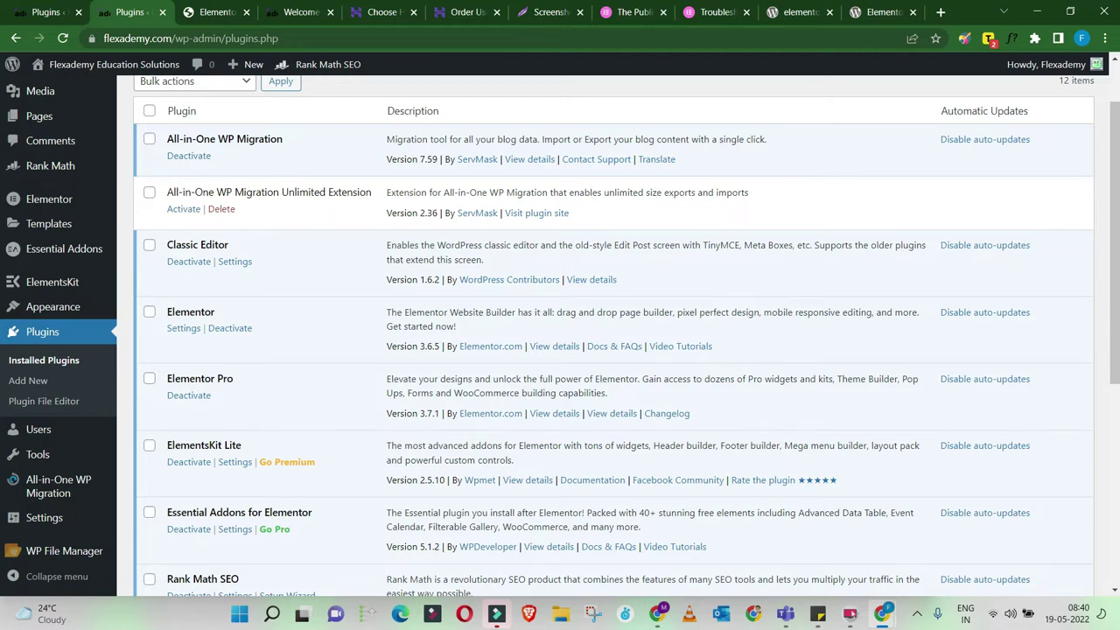
{"action": "scroll", "coordinate": [612, 336], "scroll_direction": "down", "scroll_amount": 5}
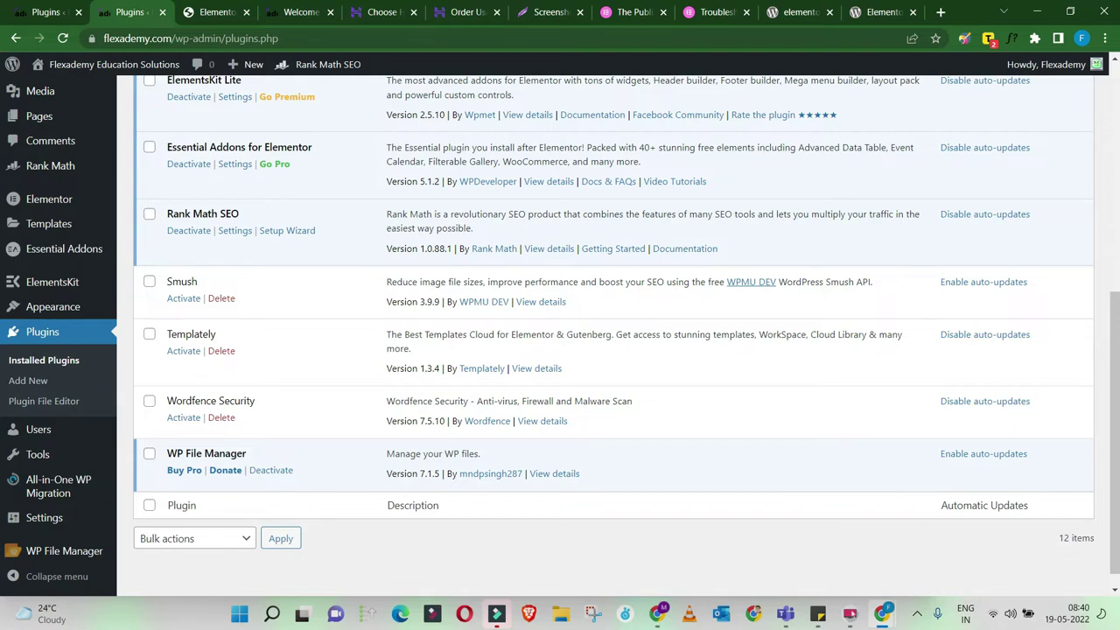
{"action": "scroll", "coordinate": [612, 336], "scroll_direction": "up", "scroll_amount": 6}
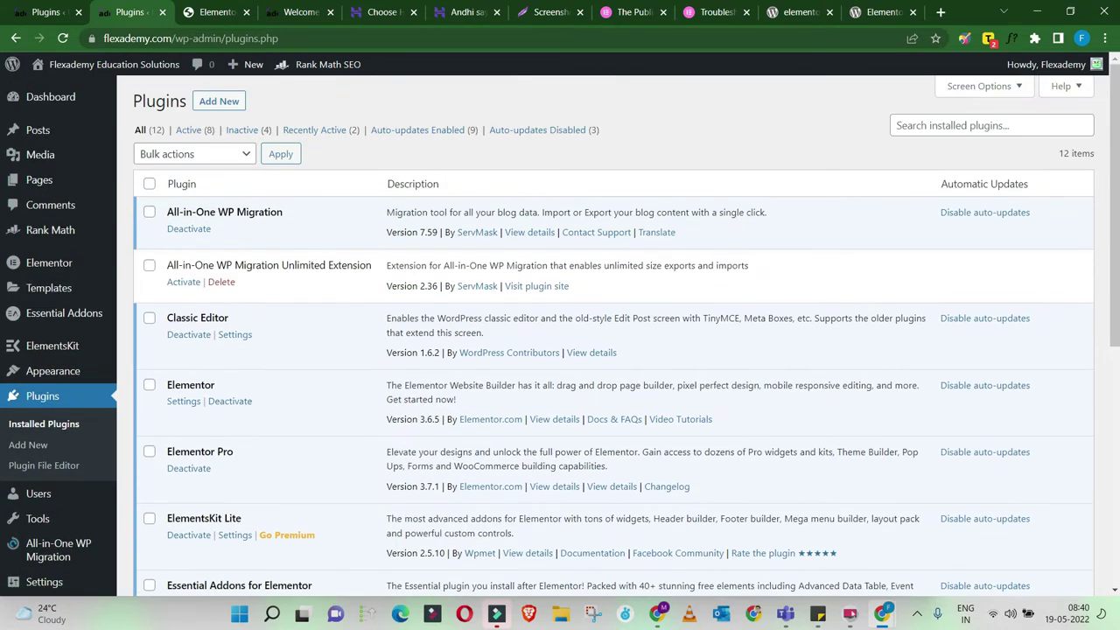
{"action": "scroll", "coordinate": [560, 350], "scroll_direction": "down", "scroll_amount": 2}
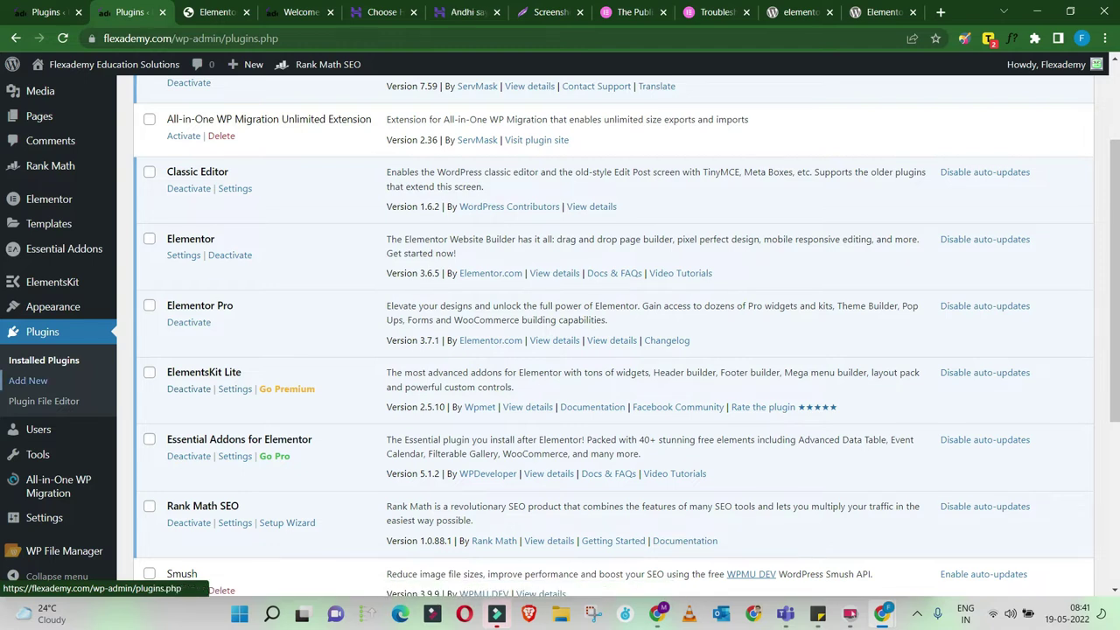
In Elementor's Tools, regenerate the CSS files and data, sync the library, and save the changes.
{"action": "scroll", "coordinate": [64, 248], "scroll_direction": "up", "scroll_amount": 1}
{"action": "mouse_move", "coordinate": [79, 262]}
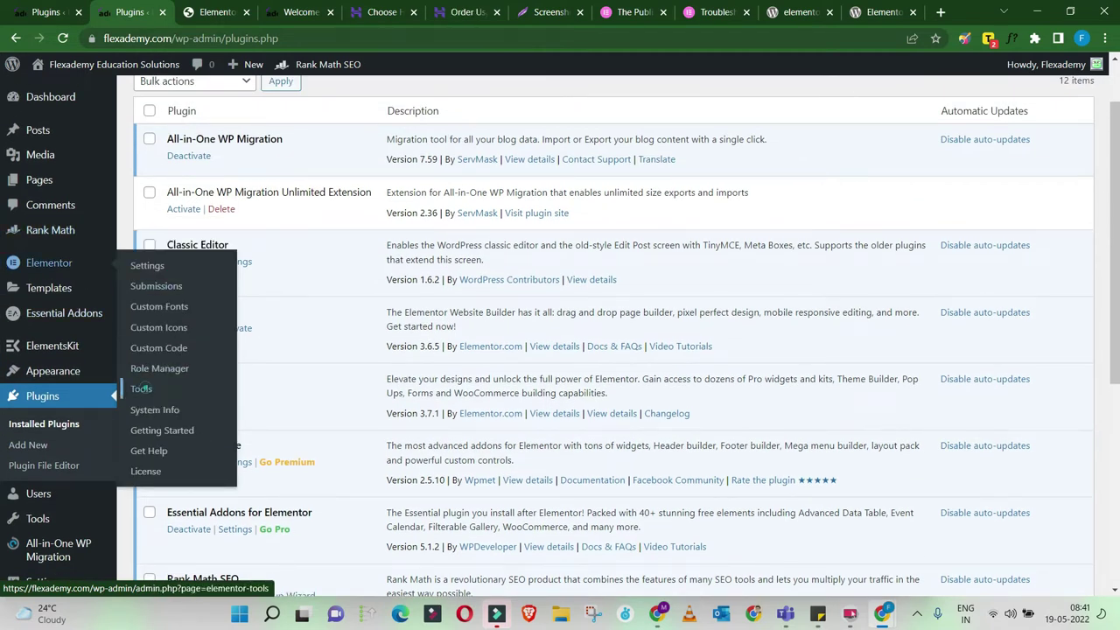
{"action": "left_click", "coordinate": [141, 388]}
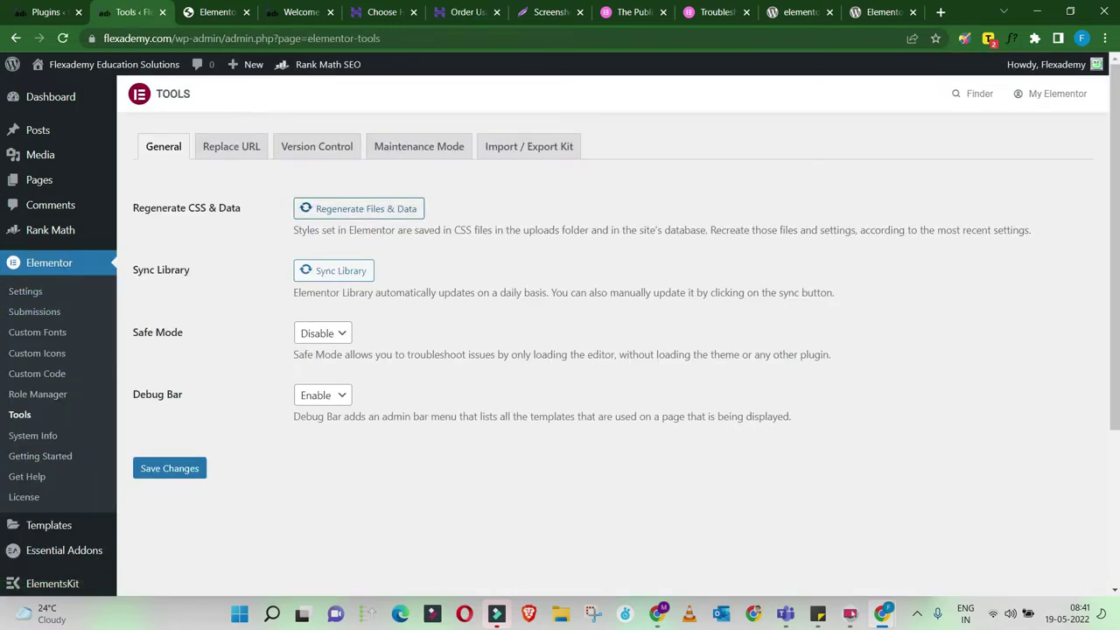
{"action": "left_click", "coordinate": [327, 209]}
{"action": "left_click", "coordinate": [326, 272]}
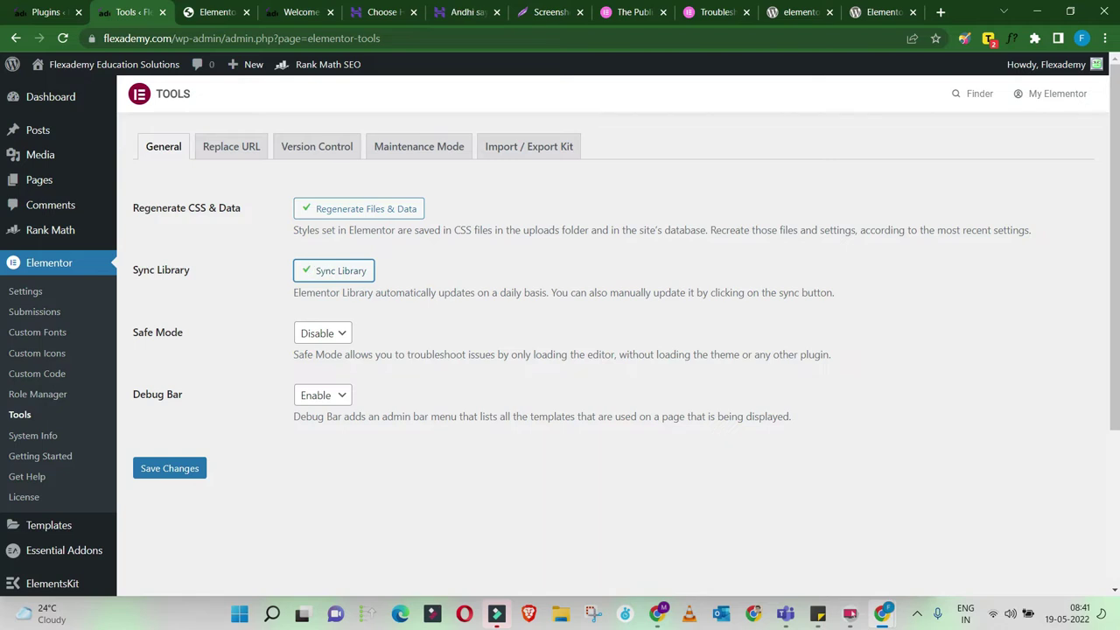
{"action": "left_click", "coordinate": [169, 468]}
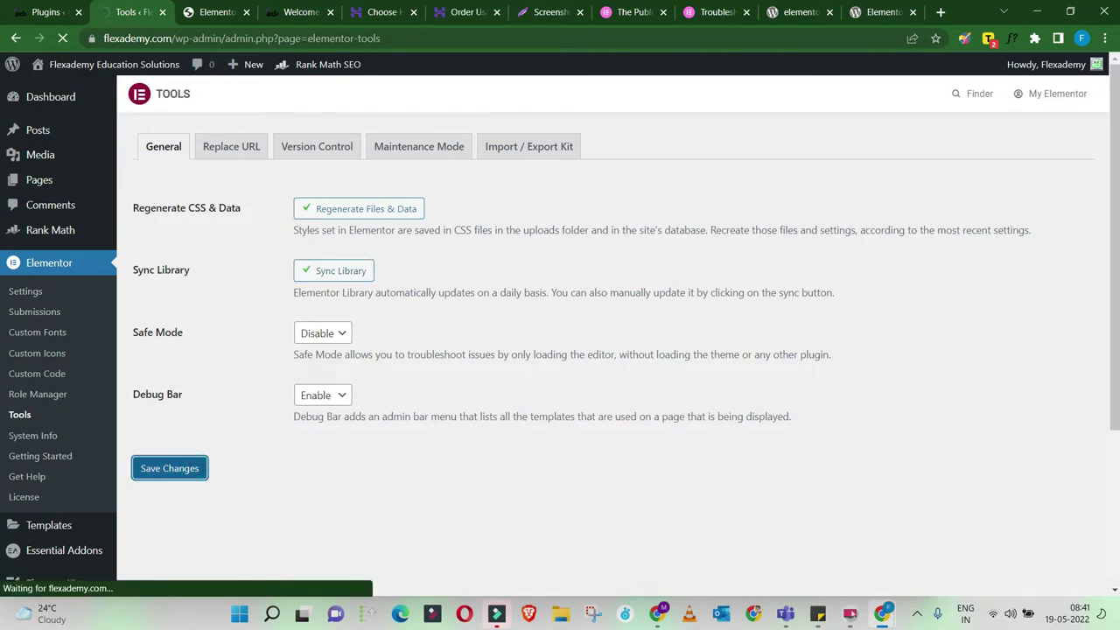
Repeat the Elementor library sync and the file and data regeneration, and save the changes again.
{"action": "left_click", "coordinate": [333, 270]}
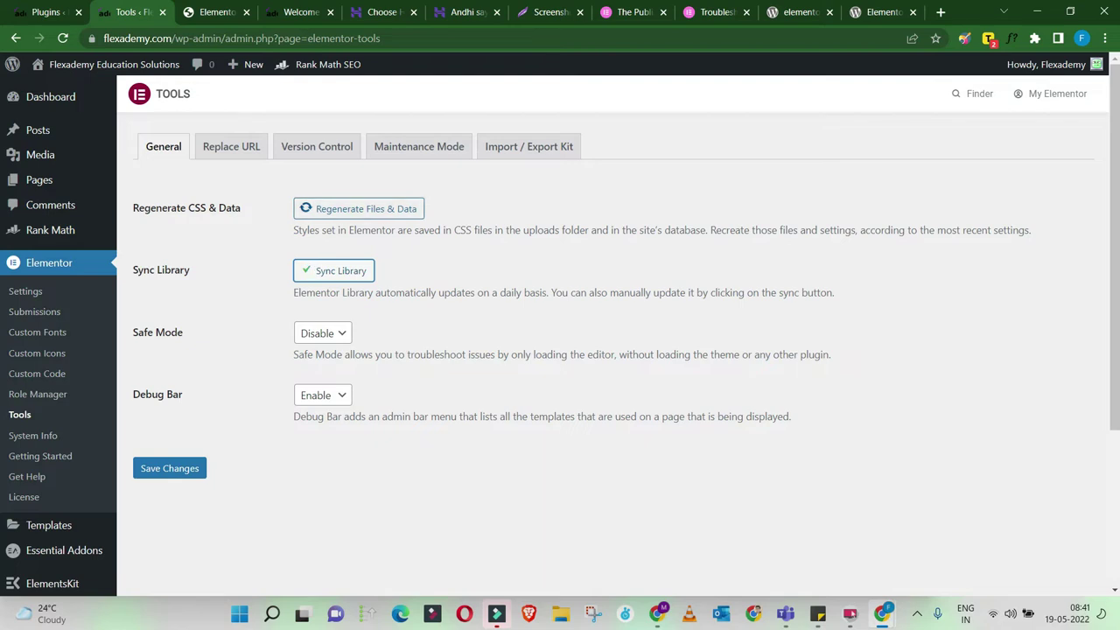
{"action": "left_click", "coordinate": [326, 209]}
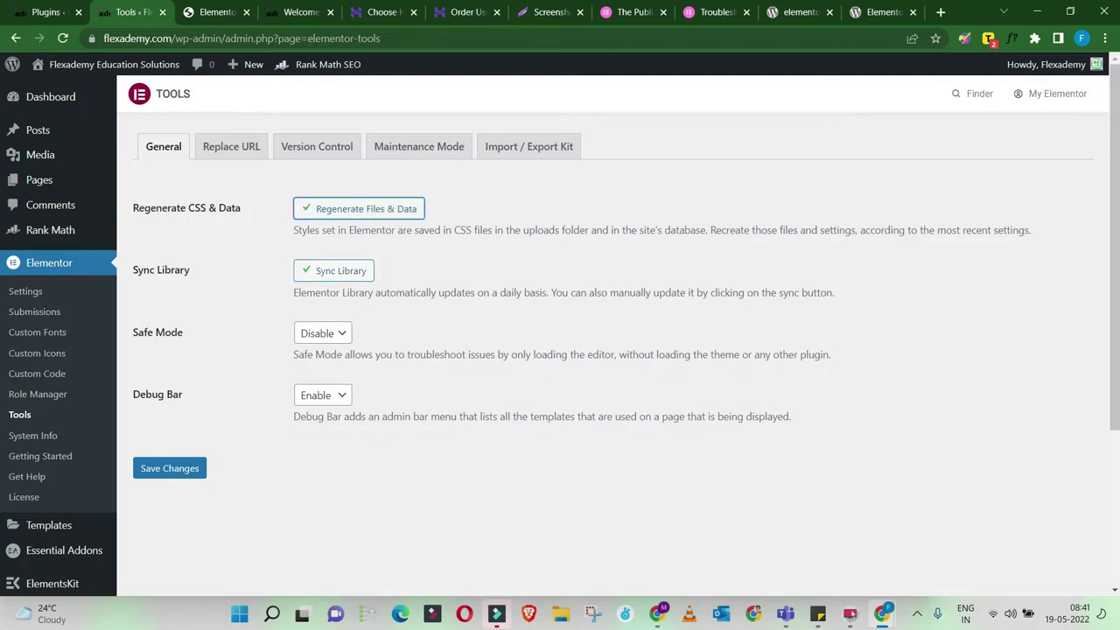
{"action": "left_click", "coordinate": [333, 271]}
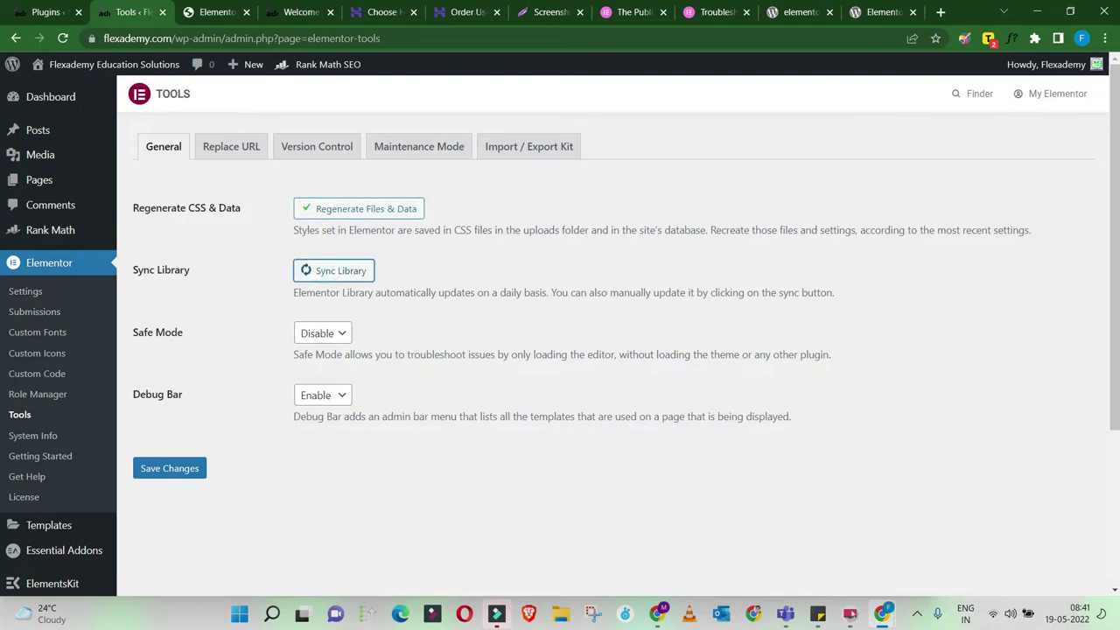
{"action": "left_click", "coordinate": [175, 468]}
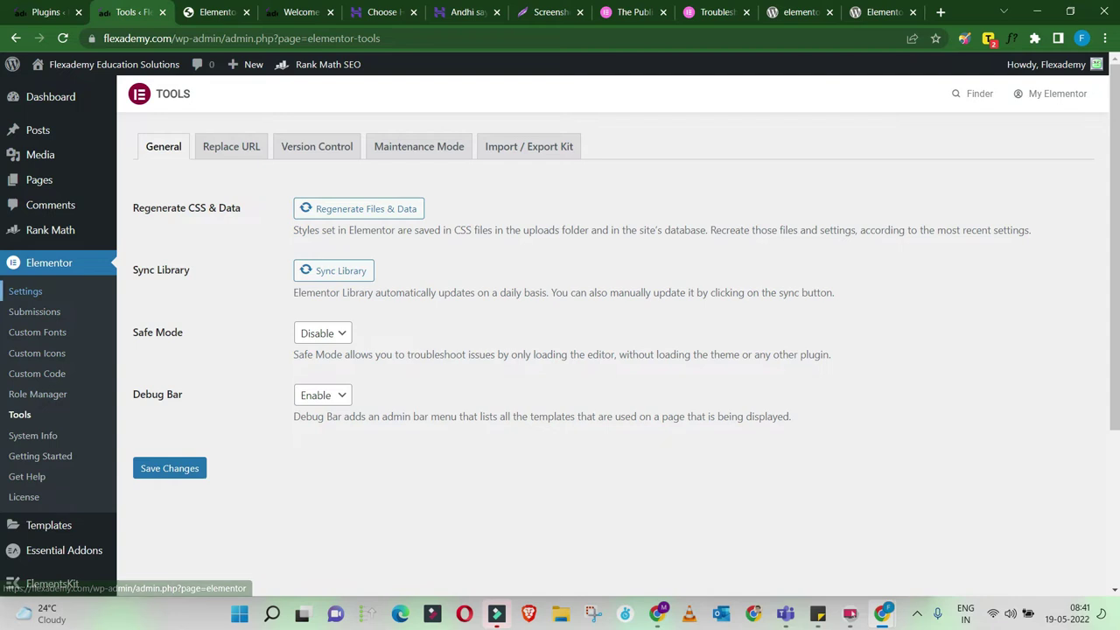
Open the Essential Addons settings and view the available integrations.
{"action": "scroll", "coordinate": [24, 350], "scroll_direction": "down", "scroll_amount": 2}
{"action": "scroll", "coordinate": [24, 350], "scroll_direction": "up", "scroll_amount": 2}
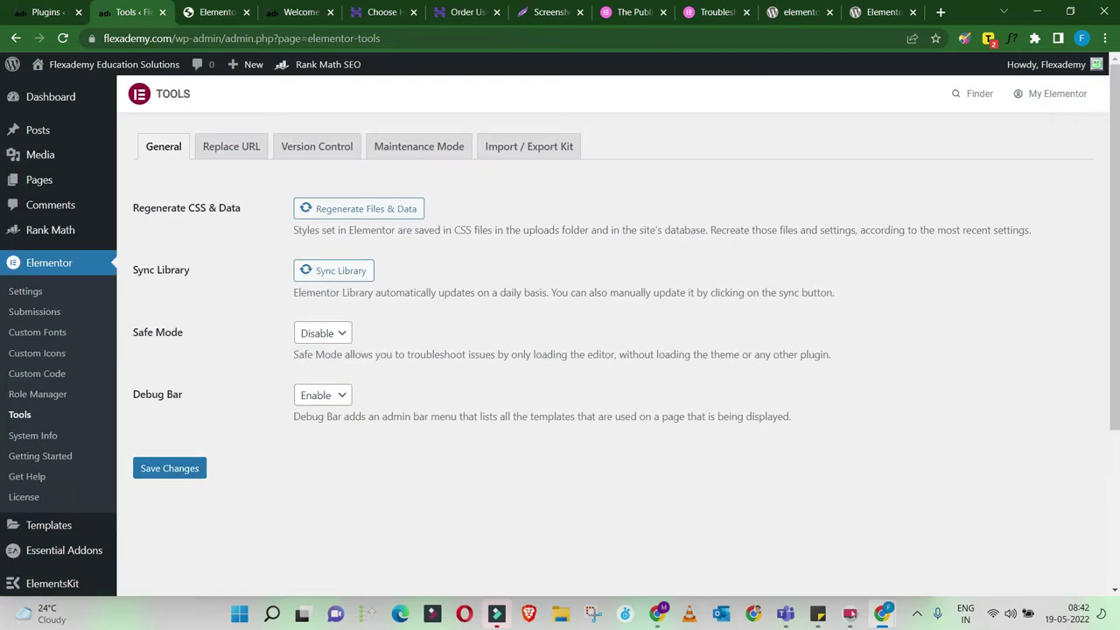
{"action": "scroll", "coordinate": [35, 398], "scroll_direction": "down", "scroll_amount": 2}
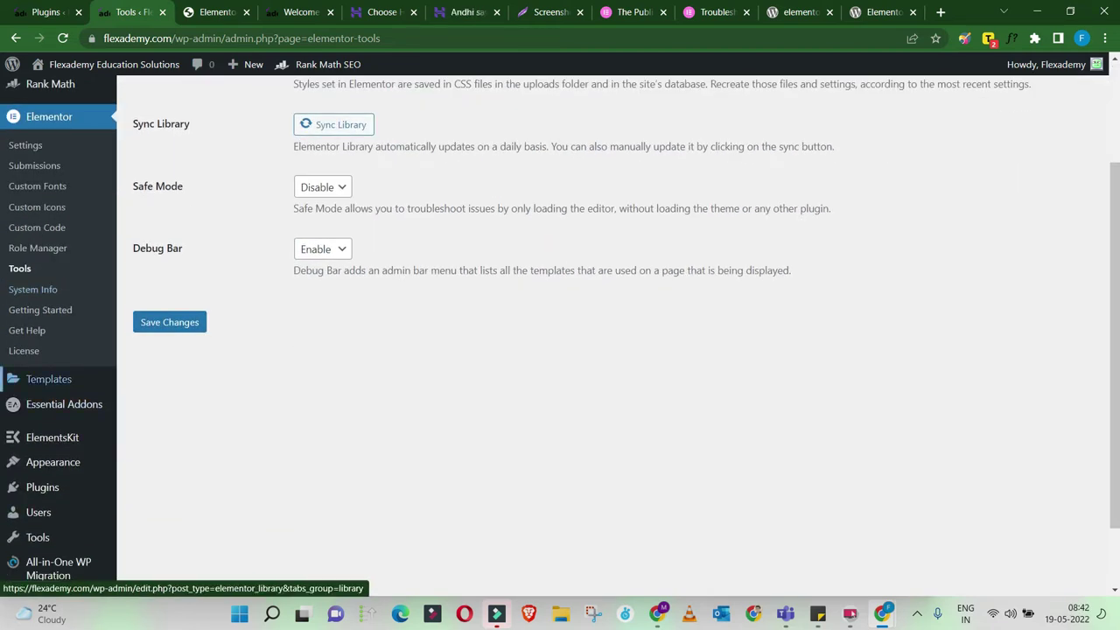
{"action": "left_click", "coordinate": [83, 404]}
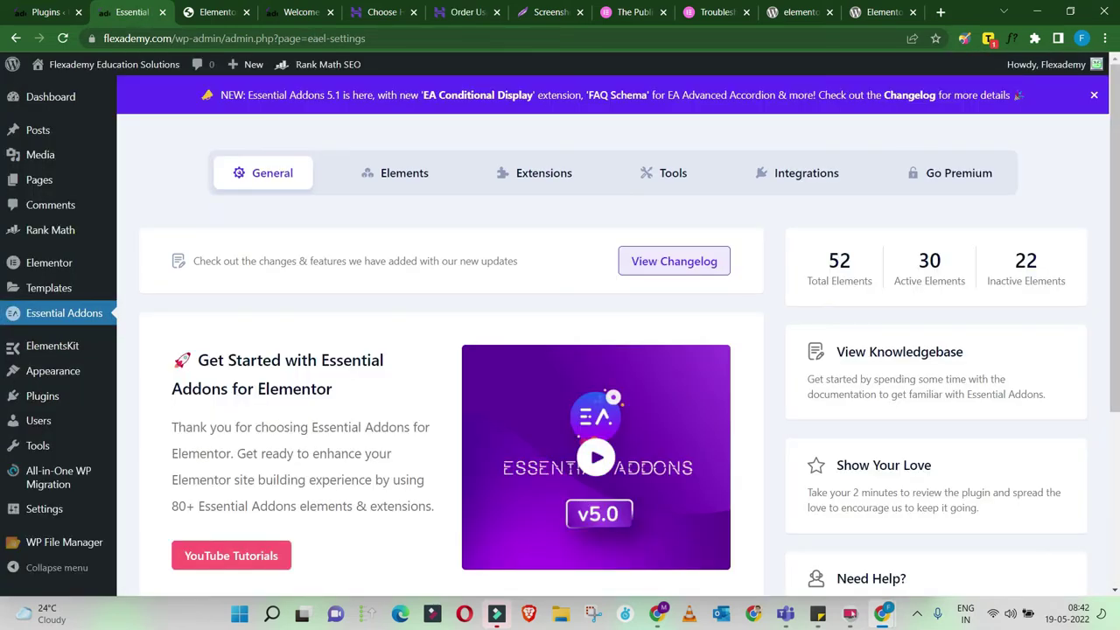
{"action": "left_click", "coordinate": [772, 172]}
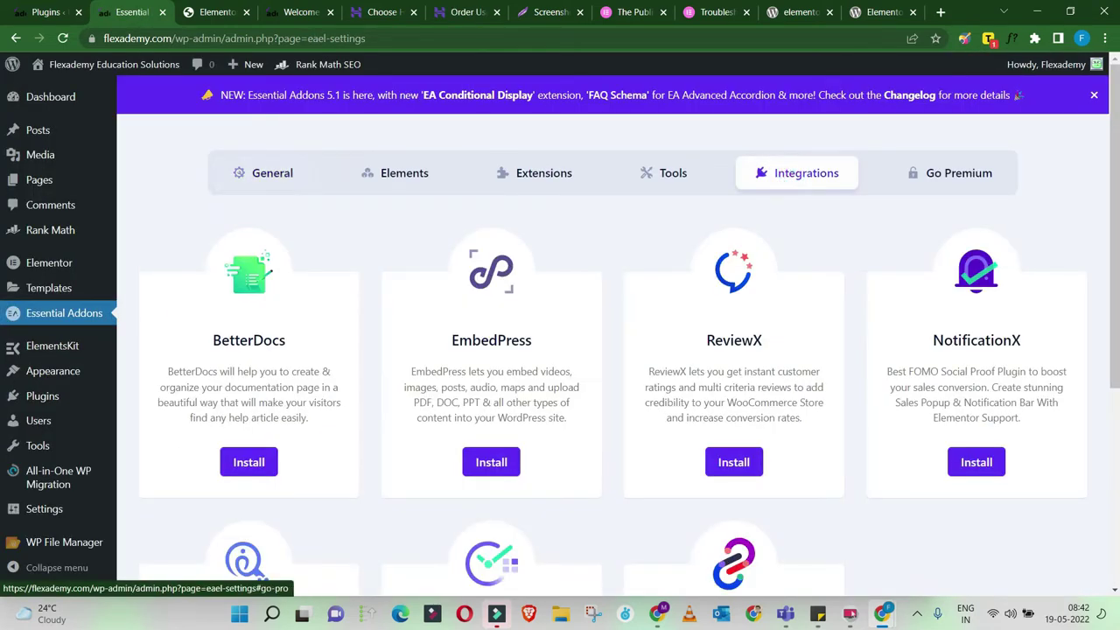
Regenerate the Essential Addons assets in its Tools section and review the remaining asset options.
{"action": "left_click", "coordinate": [647, 173]}
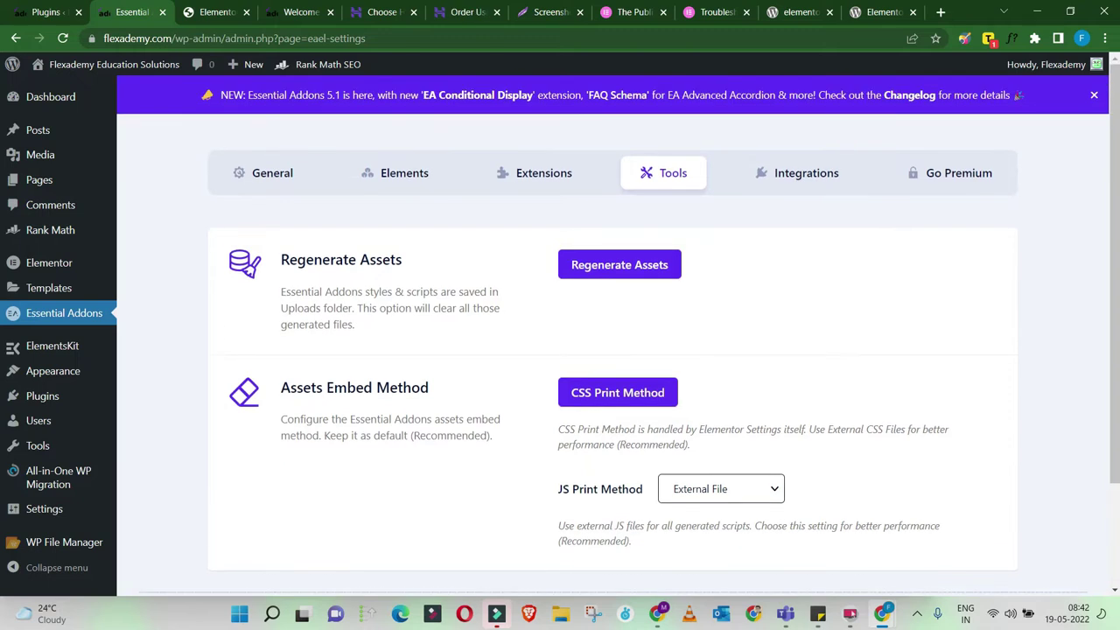
{"action": "left_click", "coordinate": [623, 265]}
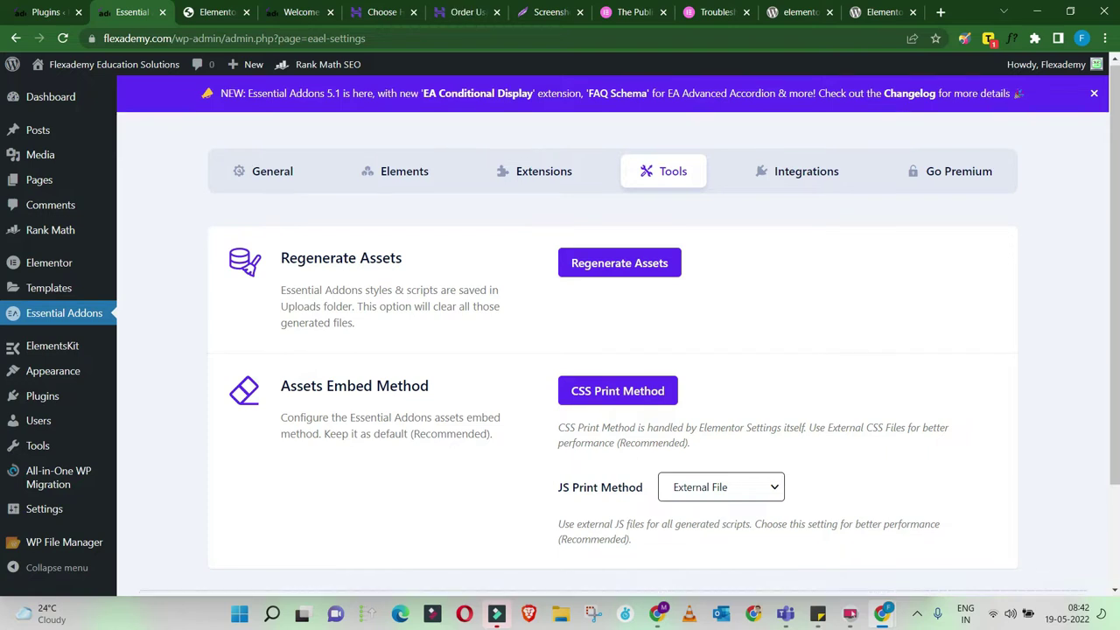
{"action": "scroll", "coordinate": [613, 332], "scroll_direction": "down", "scroll_amount": 2}
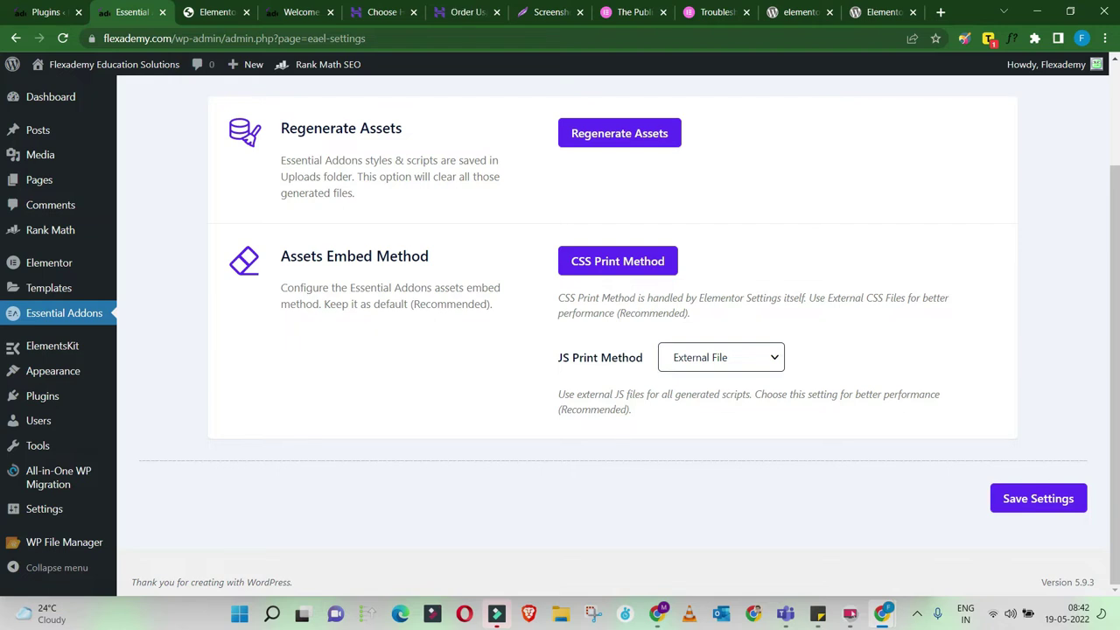
{"action": "mouse_move", "coordinate": [52, 345]}
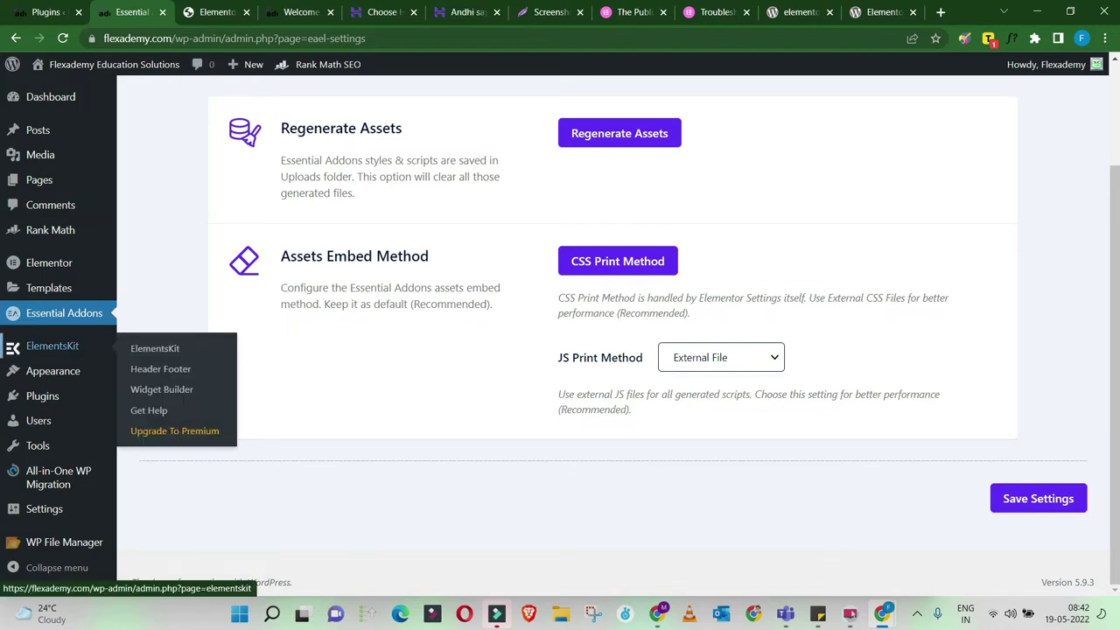
{"action": "mouse_move", "coordinate": [39, 179]}
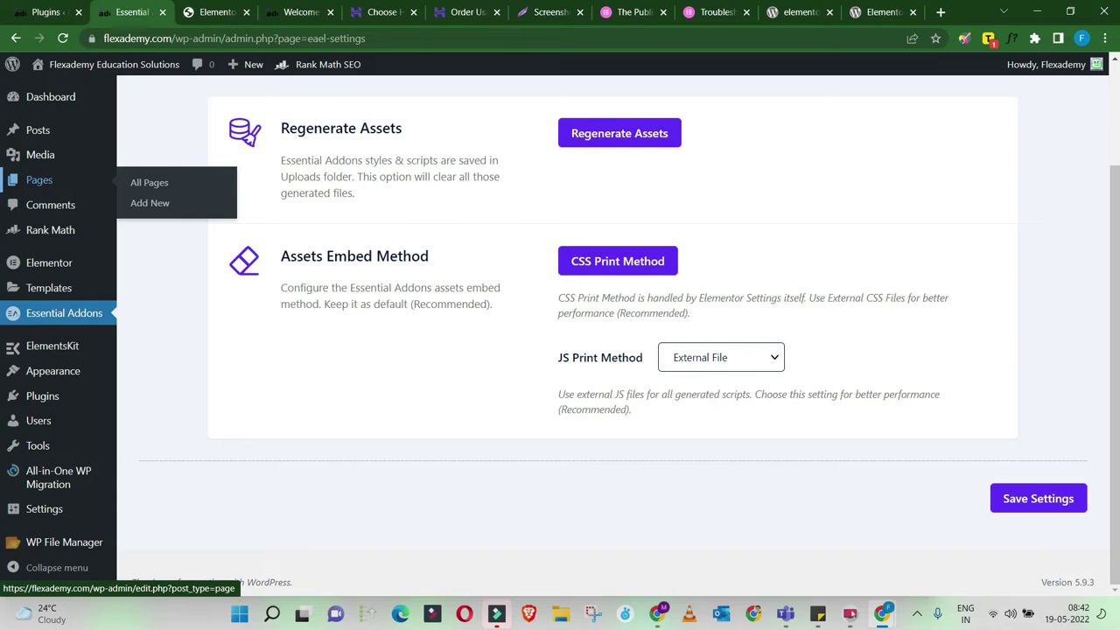
{"action": "scroll", "coordinate": [53, 288], "scroll_direction": "up", "scroll_amount": 3}
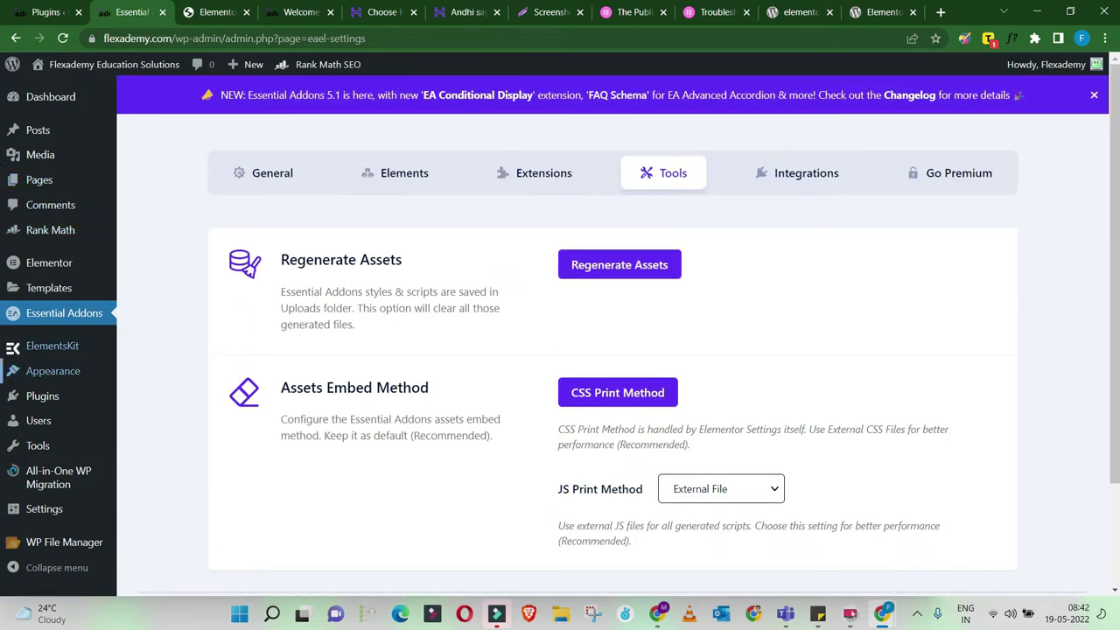
Open the installed plugins list and examine the Elementor-related, security and other plugins for possible conflicts.
{"action": "mouse_move", "coordinate": [52, 371]}
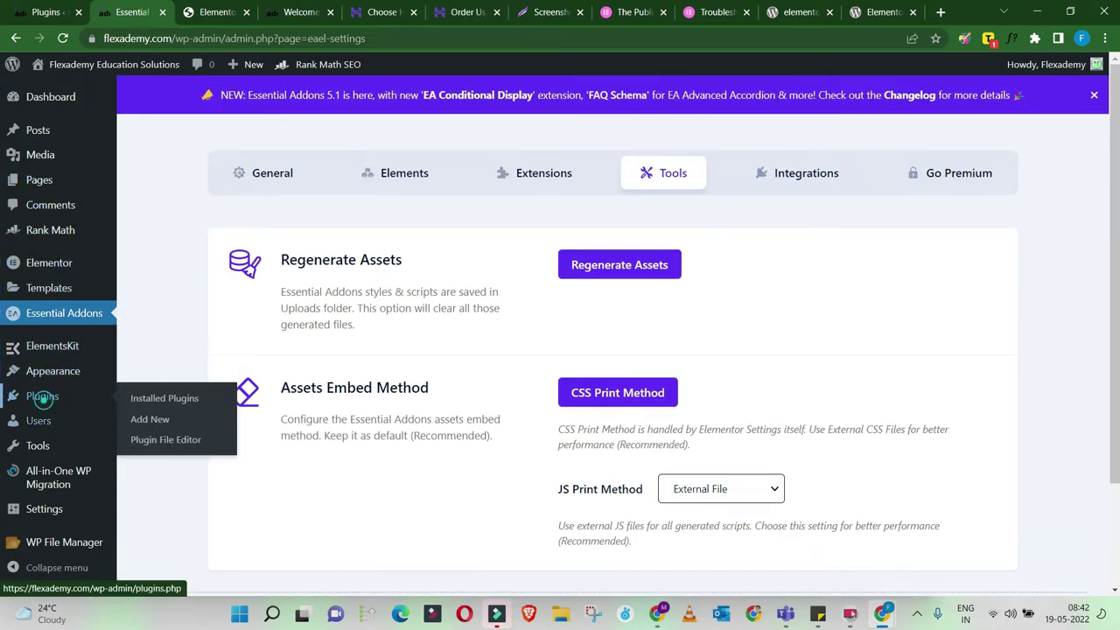
{"action": "left_click", "coordinate": [42, 396]}
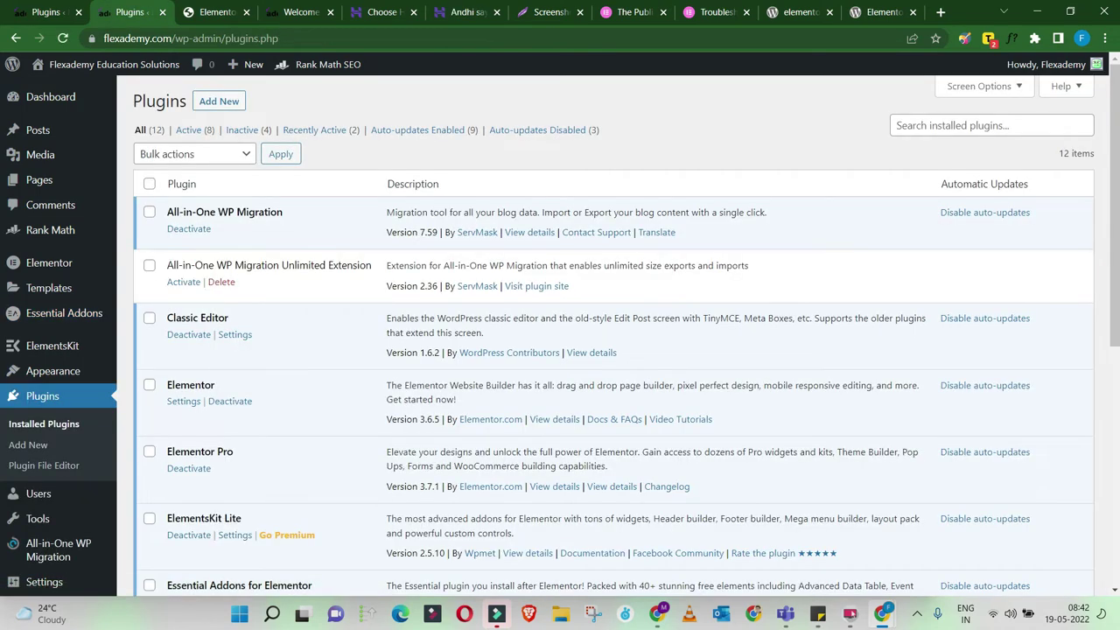
{"action": "scroll", "coordinate": [613, 332], "scroll_direction": "down", "scroll_amount": 4}
{"action": "scroll", "coordinate": [612, 333], "scroll_direction": "down", "scroll_amount": 1}
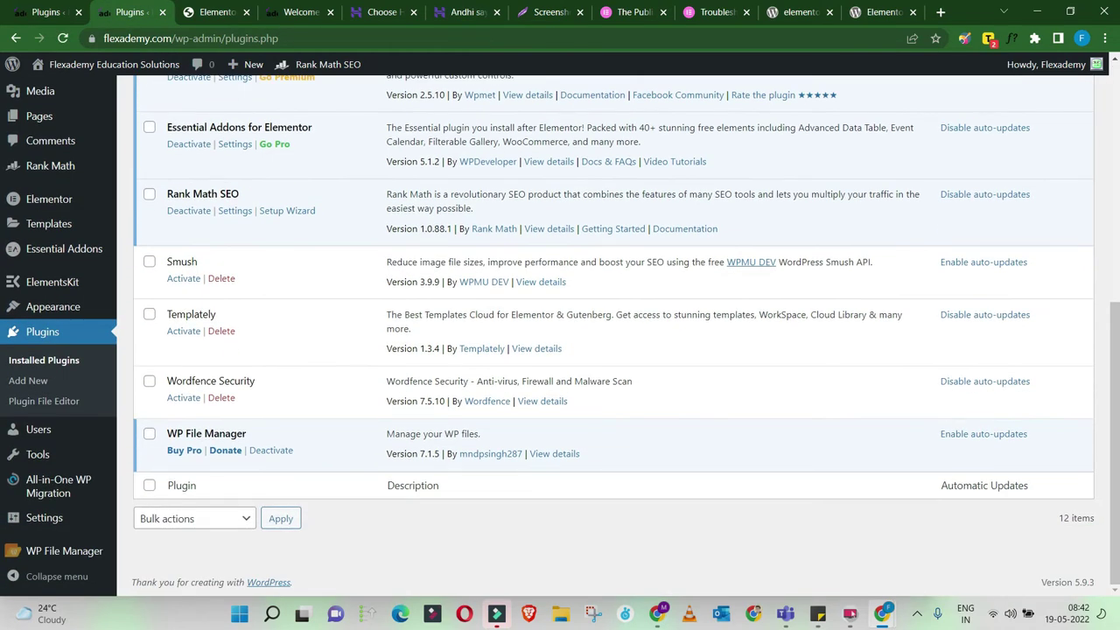
{"action": "scroll", "coordinate": [612, 333], "scroll_direction": "up", "scroll_amount": 3}
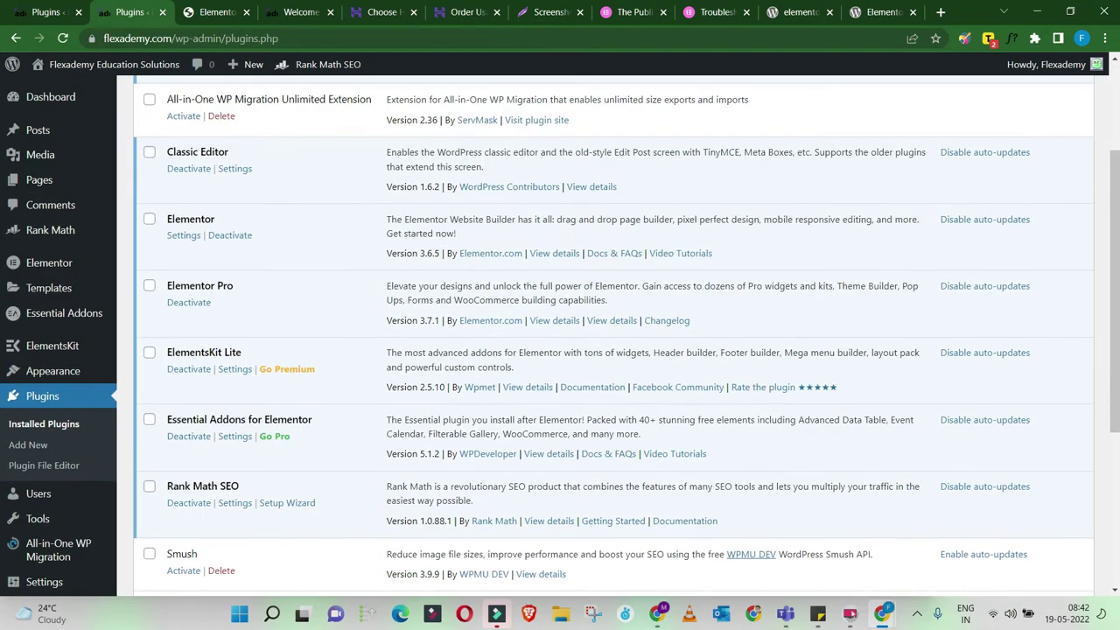
{"action": "scroll", "coordinate": [612, 333], "scroll_direction": "down", "scroll_amount": 2}
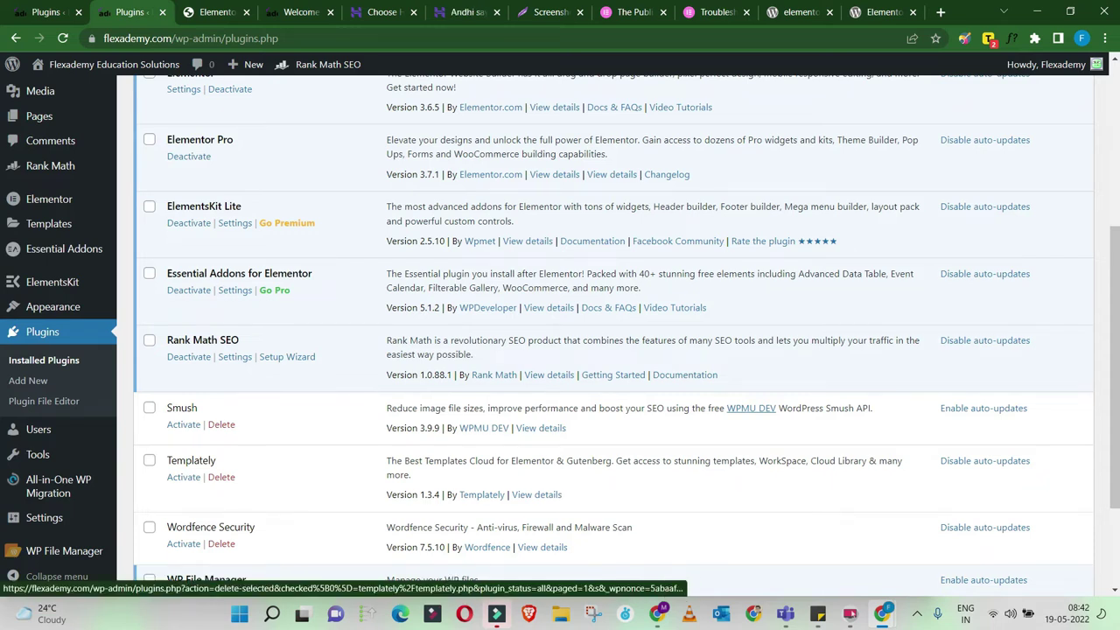
{"action": "scroll", "coordinate": [559, 337], "scroll_direction": "up", "scroll_amount": 3}
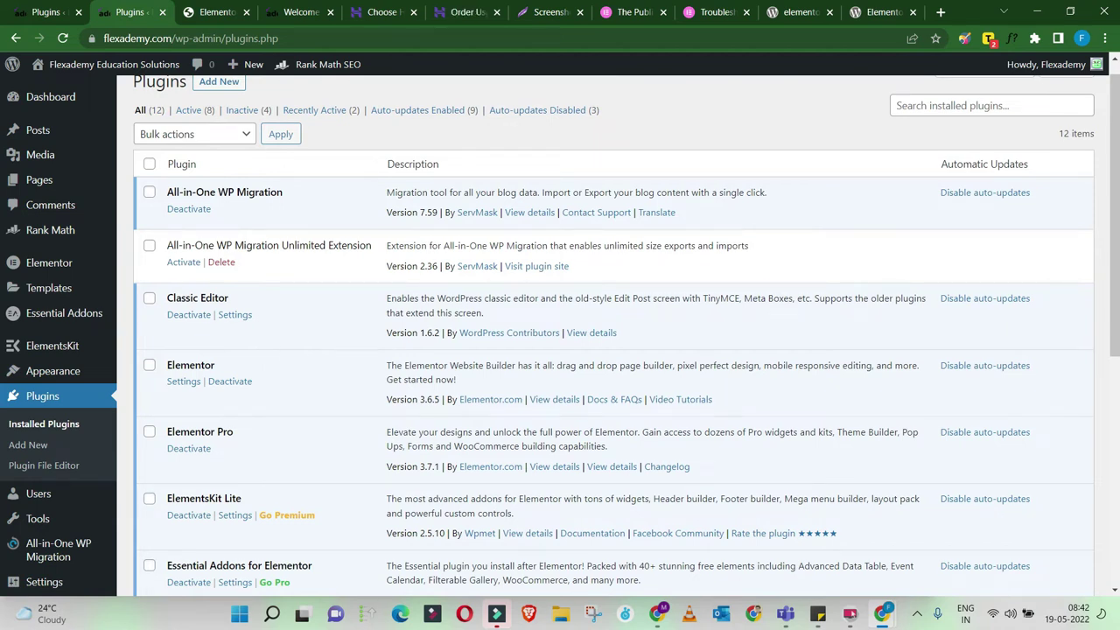
{"action": "scroll", "coordinate": [612, 333], "scroll_direction": "up", "scroll_amount": 1}
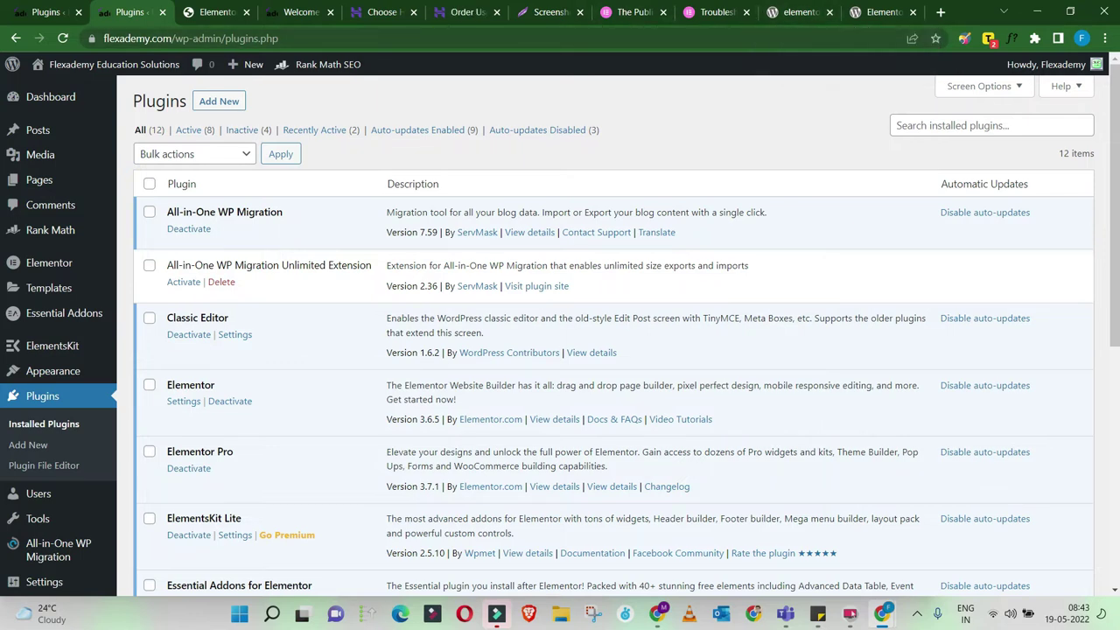
{"action": "scroll", "coordinate": [39, 508], "scroll_direction": "down", "scroll_amount": 1}
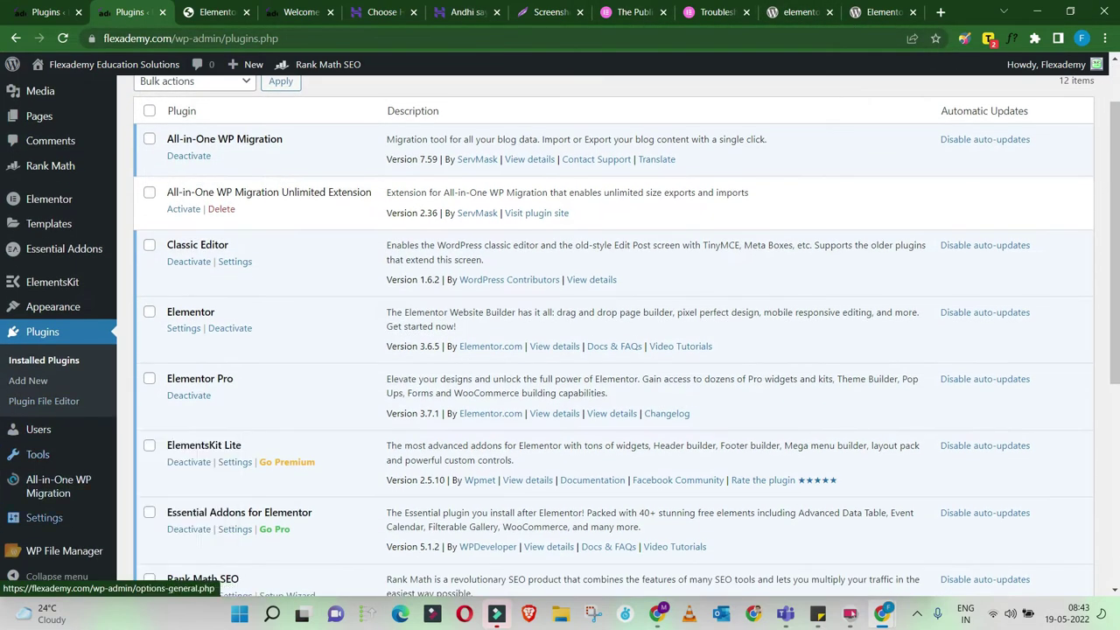
Open WP File Manager and examine the files in public_html, including wp-config.php.
{"action": "left_click", "coordinate": [61, 551]}
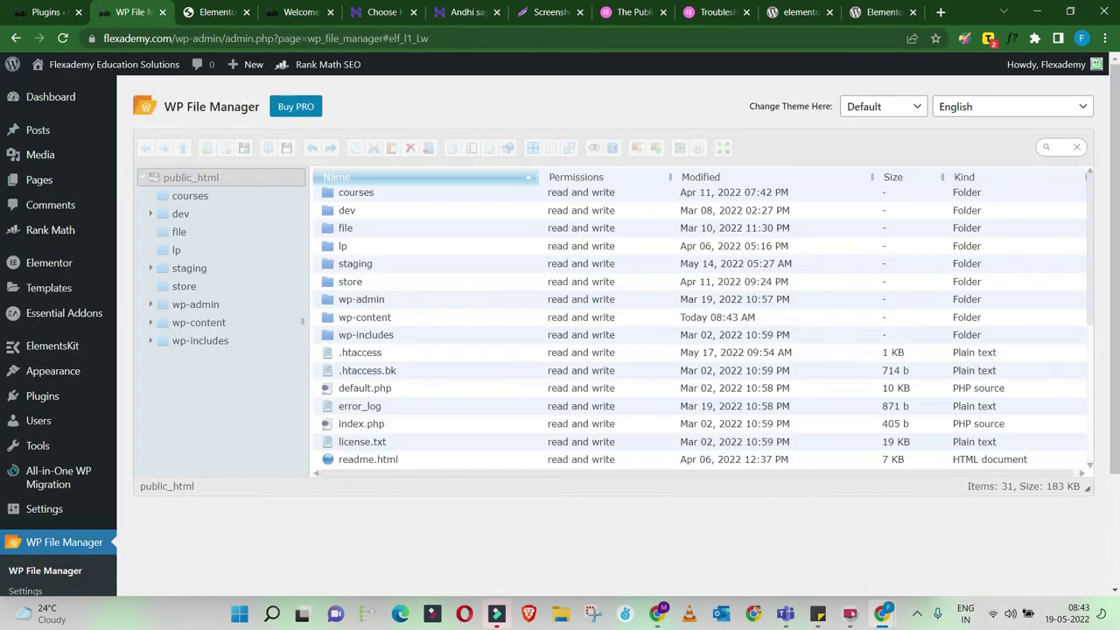
{"action": "scroll", "coordinate": [700, 281], "scroll_direction": "down", "scroll_amount": 5}
{"action": "scroll", "coordinate": [699, 351], "scroll_direction": "up", "scroll_amount": 5}
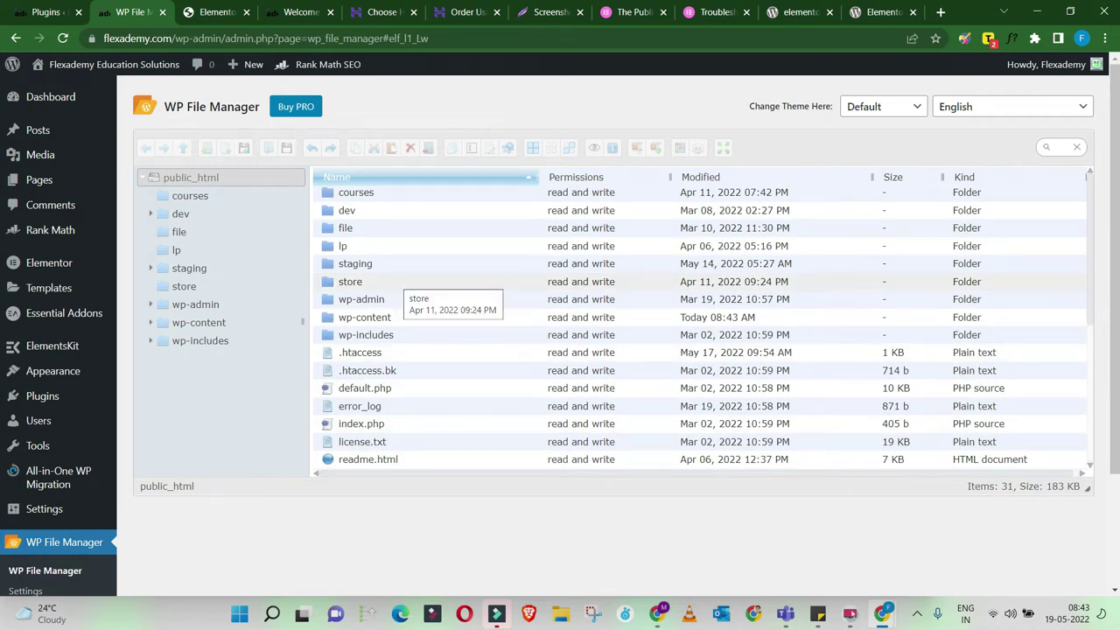
{"action": "scroll", "coordinate": [398, 289], "scroll_direction": "down", "scroll_amount": 5}
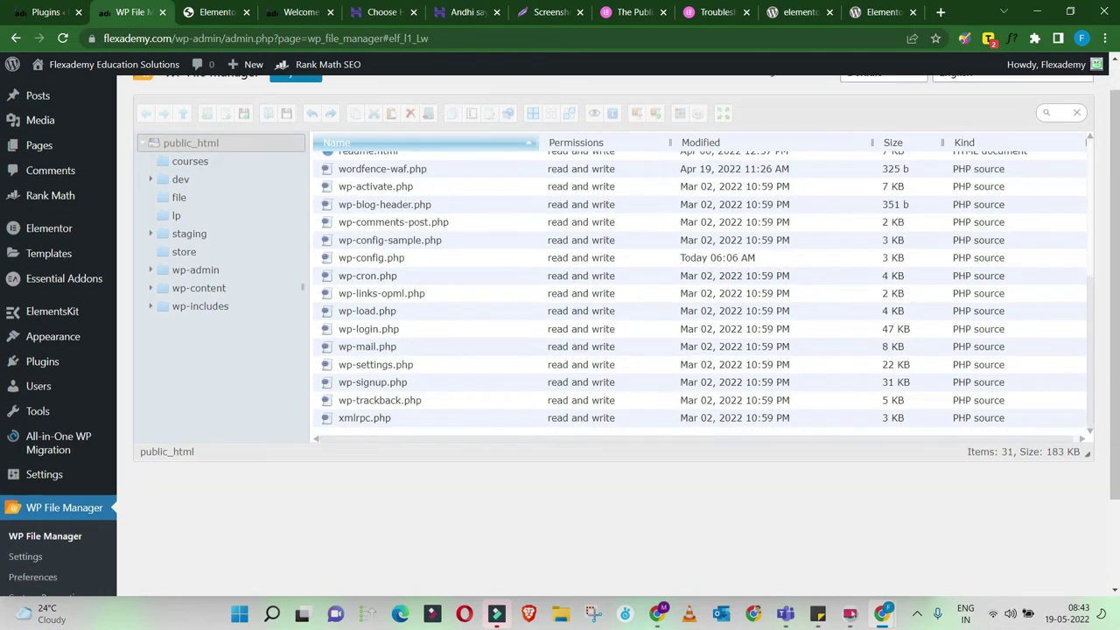
{"action": "scroll", "coordinate": [613, 288], "scroll_direction": "down", "scroll_amount": 3}
{"action": "scroll", "coordinate": [612, 289], "scroll_direction": "up", "scroll_amount": 3}
{"action": "scroll", "coordinate": [613, 288], "scroll_direction": "down", "scroll_amount": 3}
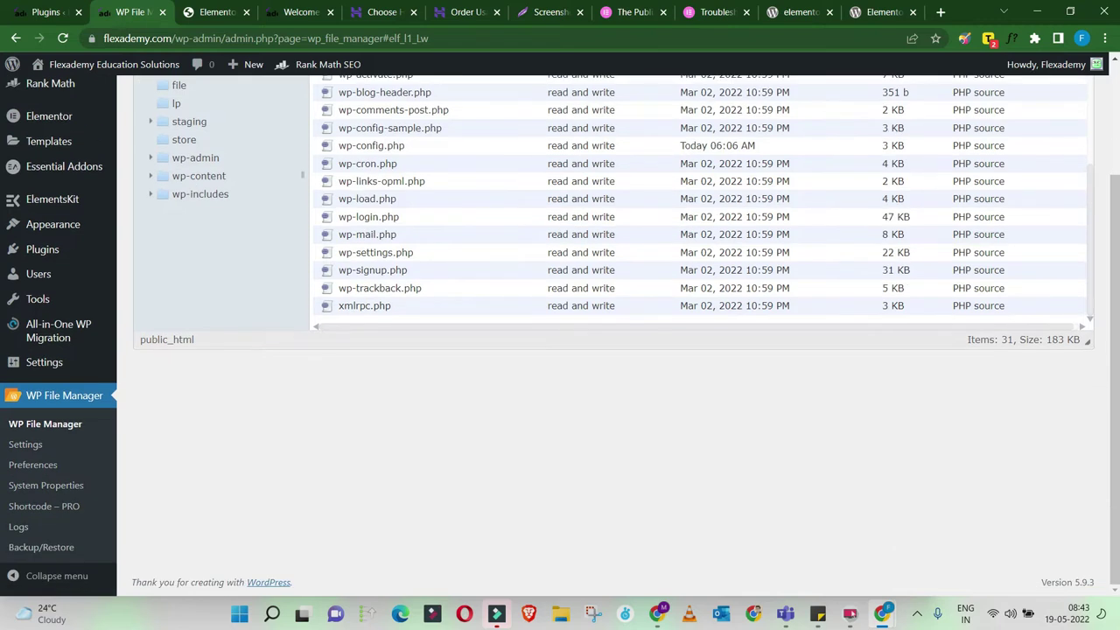
{"action": "scroll", "coordinate": [612, 289], "scroll_direction": "up", "scroll_amount": 2}
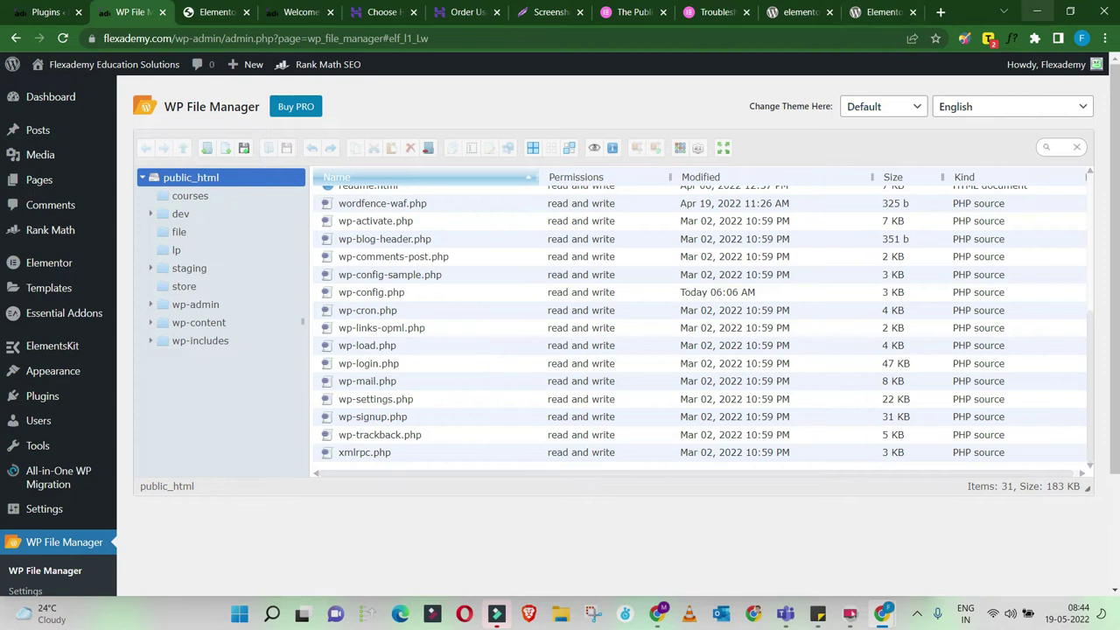
Switch to the Hostinger hPanel and open the hosting account management page for flexademy.com.
{"action": "left_click", "coordinate": [1037, 11]}
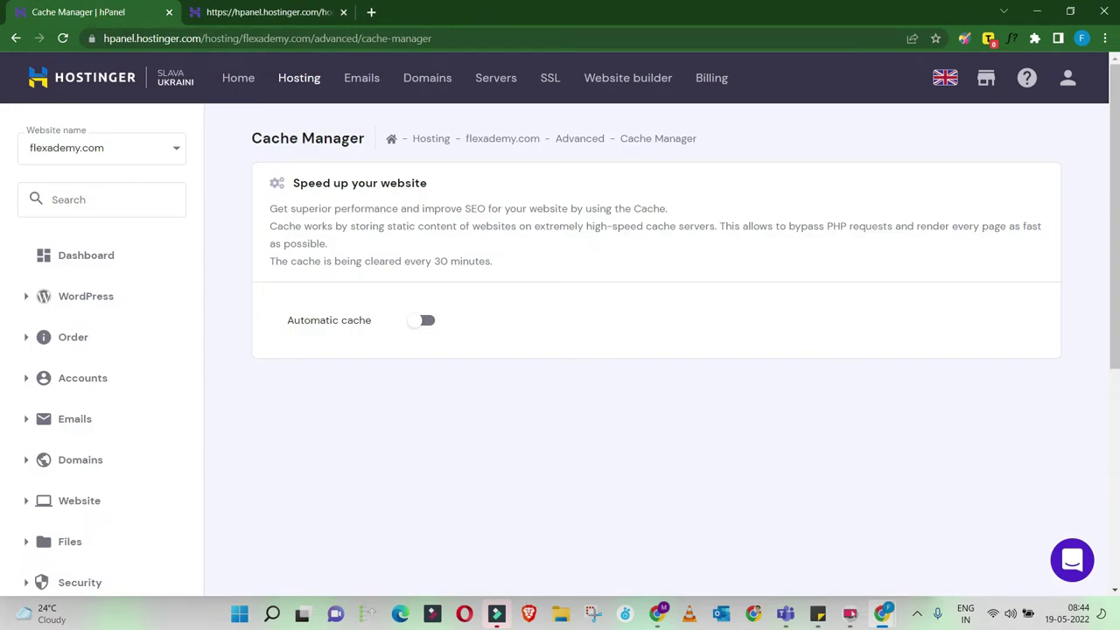
{"action": "left_click", "coordinate": [303, 78]}
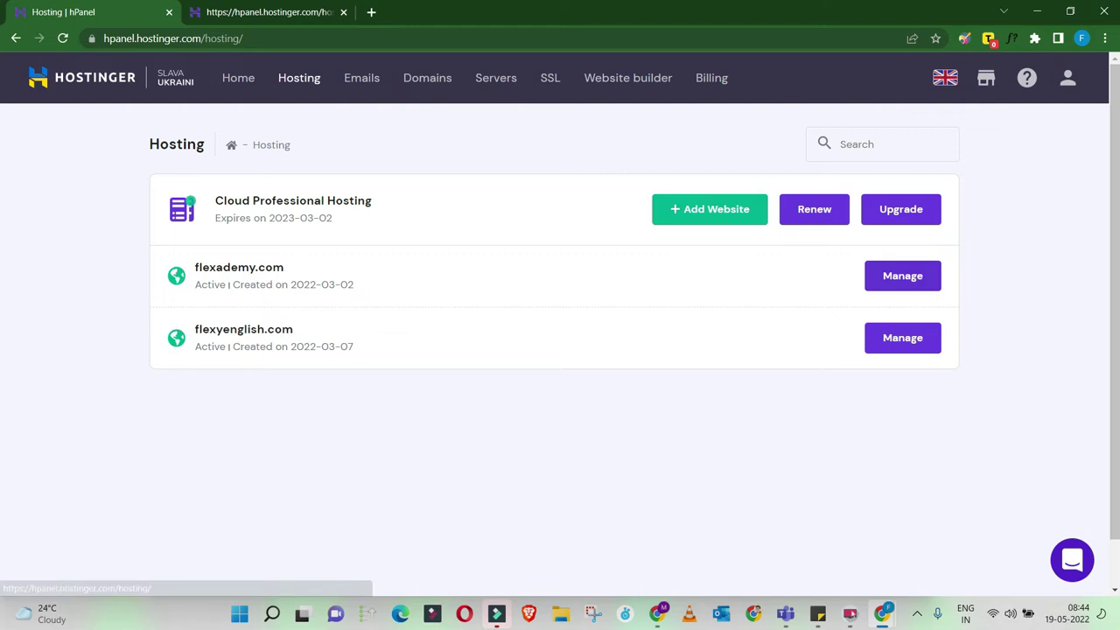
{"action": "left_click", "coordinate": [902, 276]}
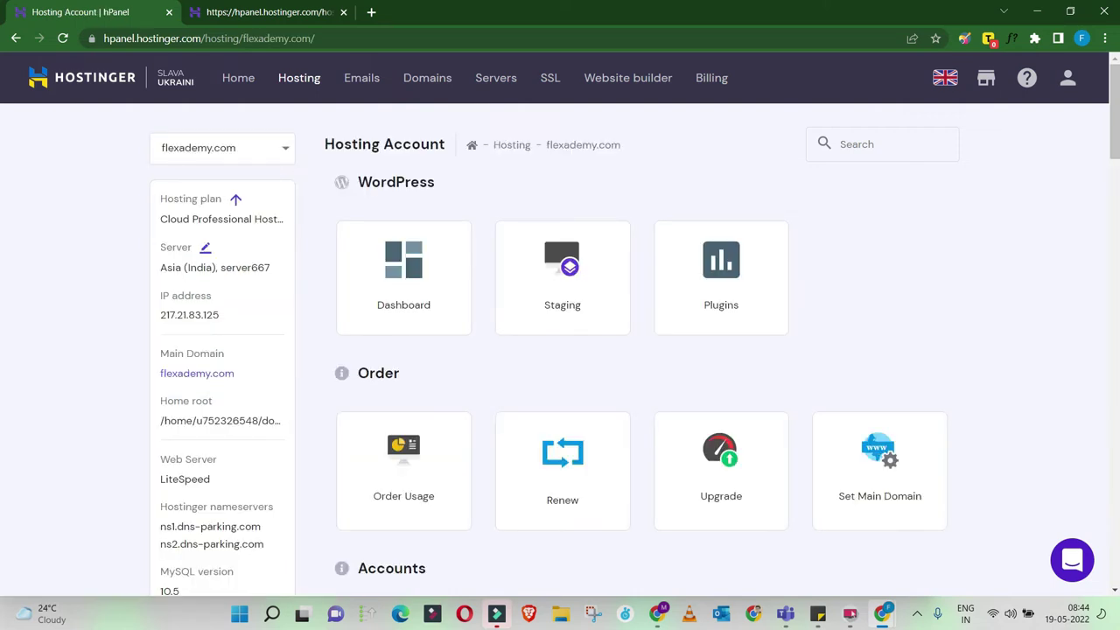
{"action": "scroll", "coordinate": [561, 280], "scroll_direction": "down", "scroll_amount": 3}
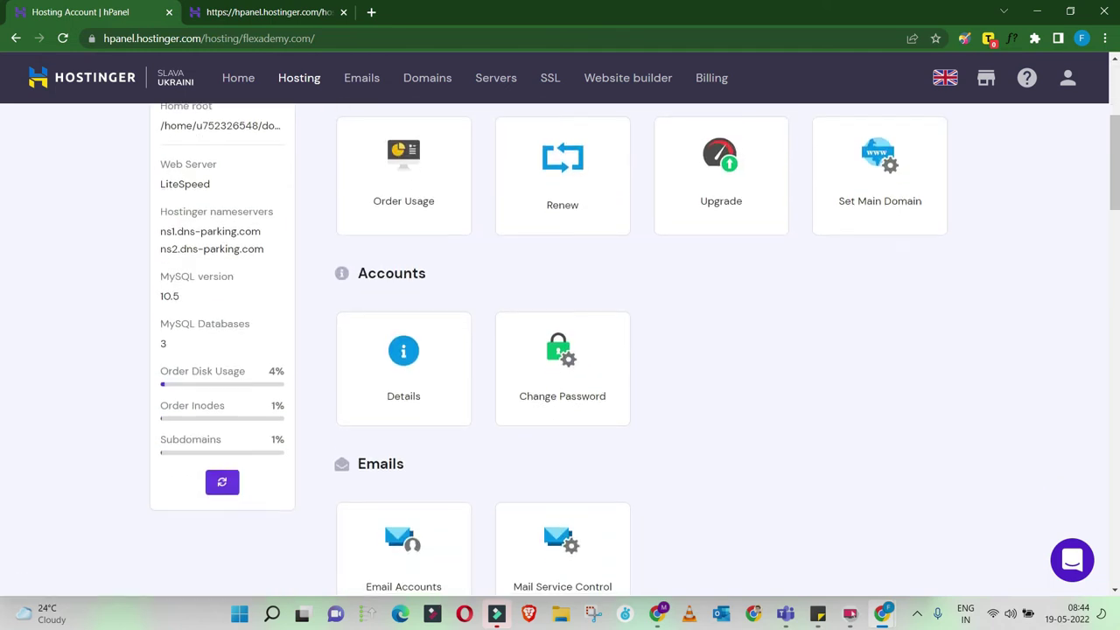
{"action": "scroll", "coordinate": [634, 350], "scroll_direction": "up", "scroll_amount": 3}
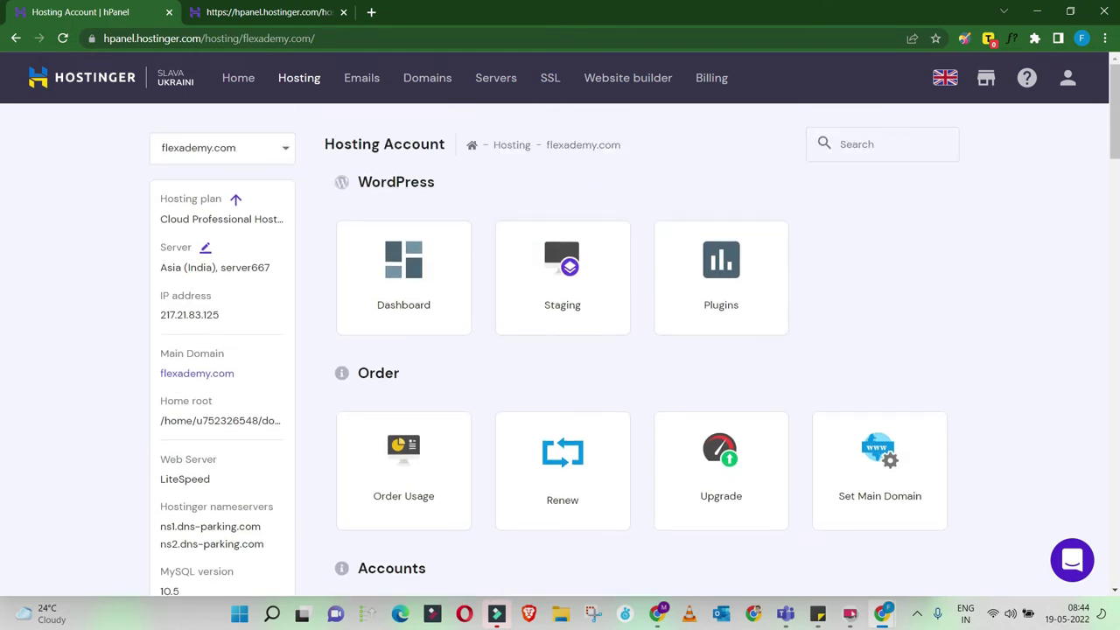
Search the hosting account's tools for "php" and open PHP Configuration.
{"action": "left_click", "coordinate": [863, 144]}
{"action": "type", "text": "ph"}
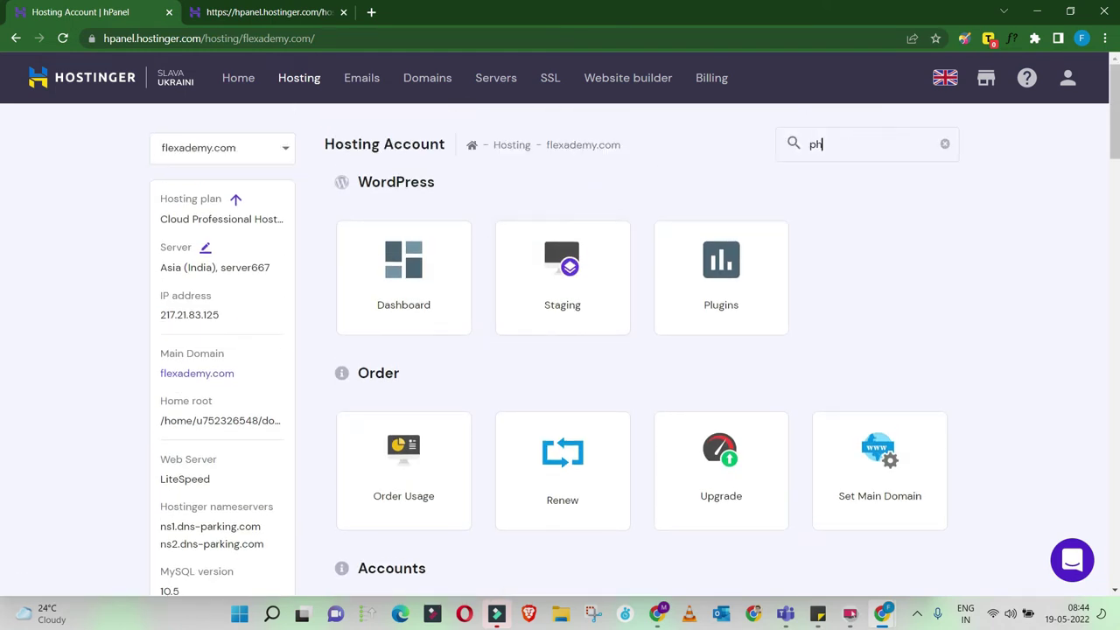
{"action": "type", "text": "p"}
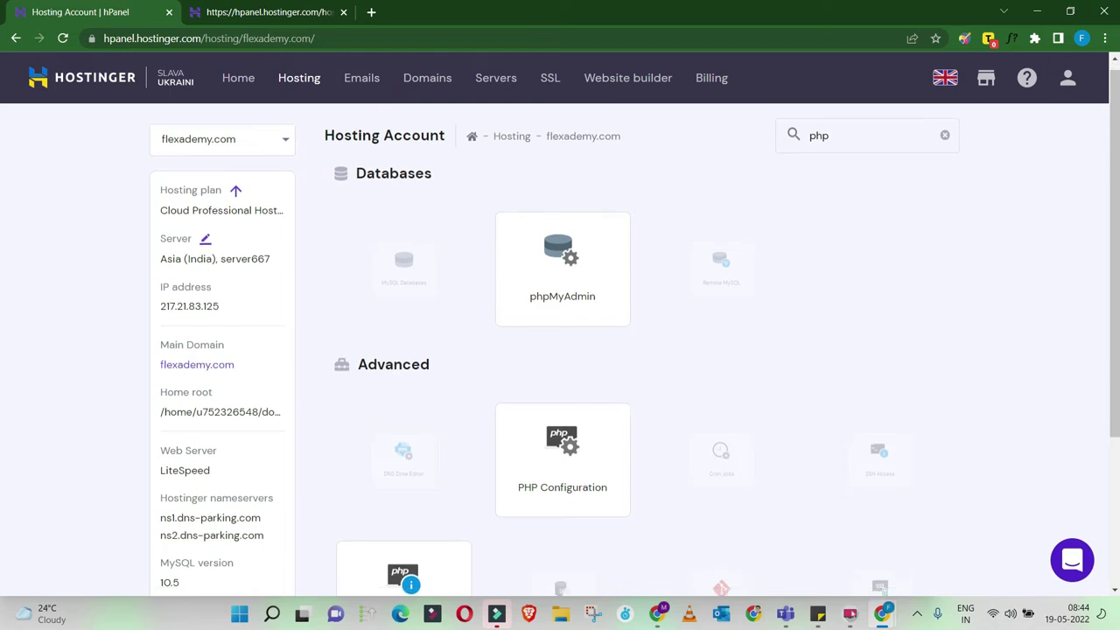
{"action": "scroll", "coordinate": [634, 350], "scroll_direction": "down", "scroll_amount": 1}
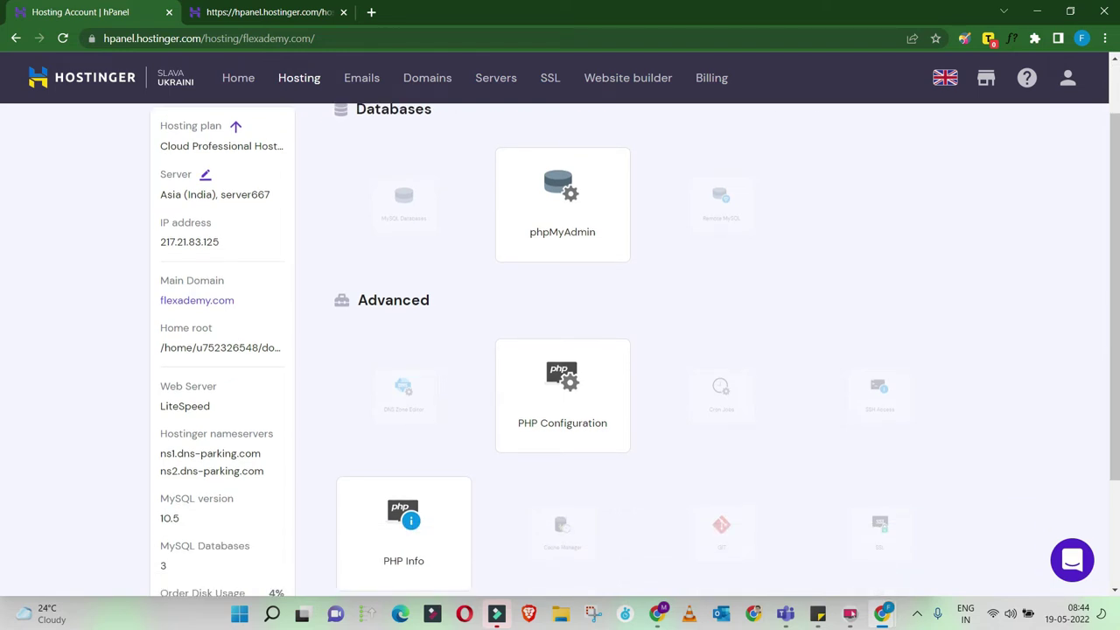
{"action": "left_click", "coordinate": [569, 389]}
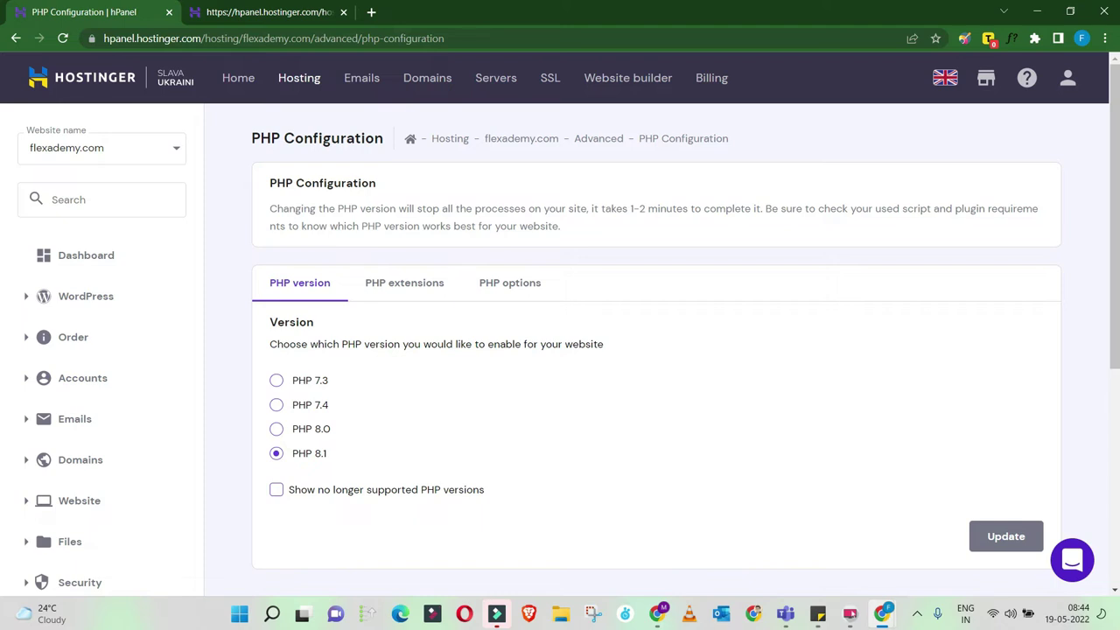
Examine the PHP version choices and the built-in and optional PHP extensions for the website.
{"action": "mouse_move", "coordinate": [882, 613]}
{"action": "left_click", "coordinate": [404, 282]}
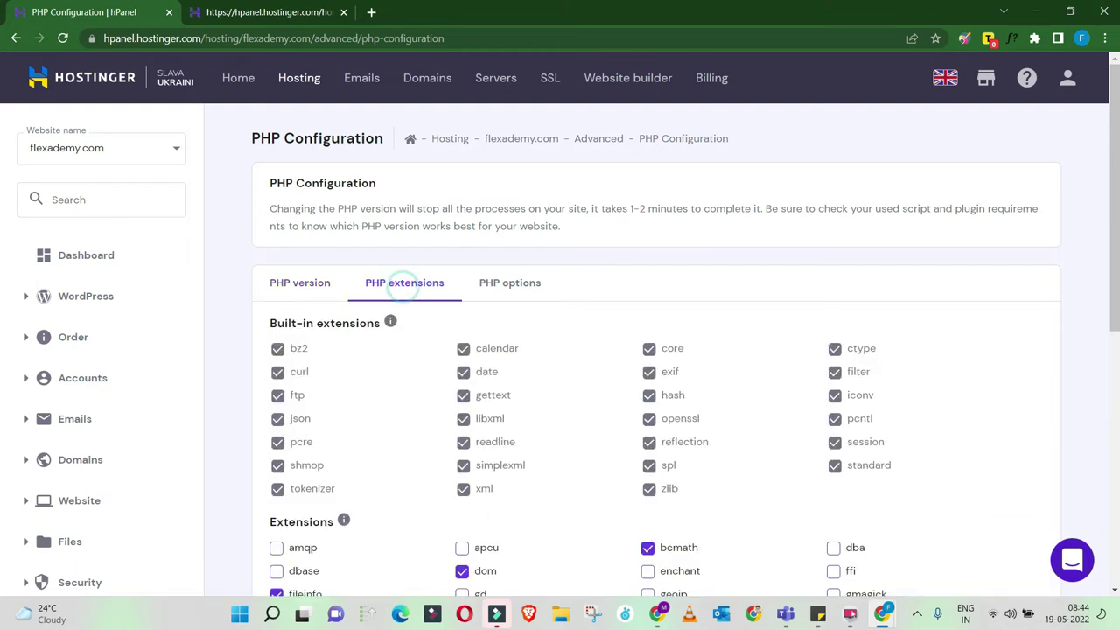
{"action": "scroll", "coordinate": [559, 350], "scroll_direction": "down", "scroll_amount": 3}
{"action": "scroll", "coordinate": [560, 350], "scroll_direction": "down", "scroll_amount": 5}
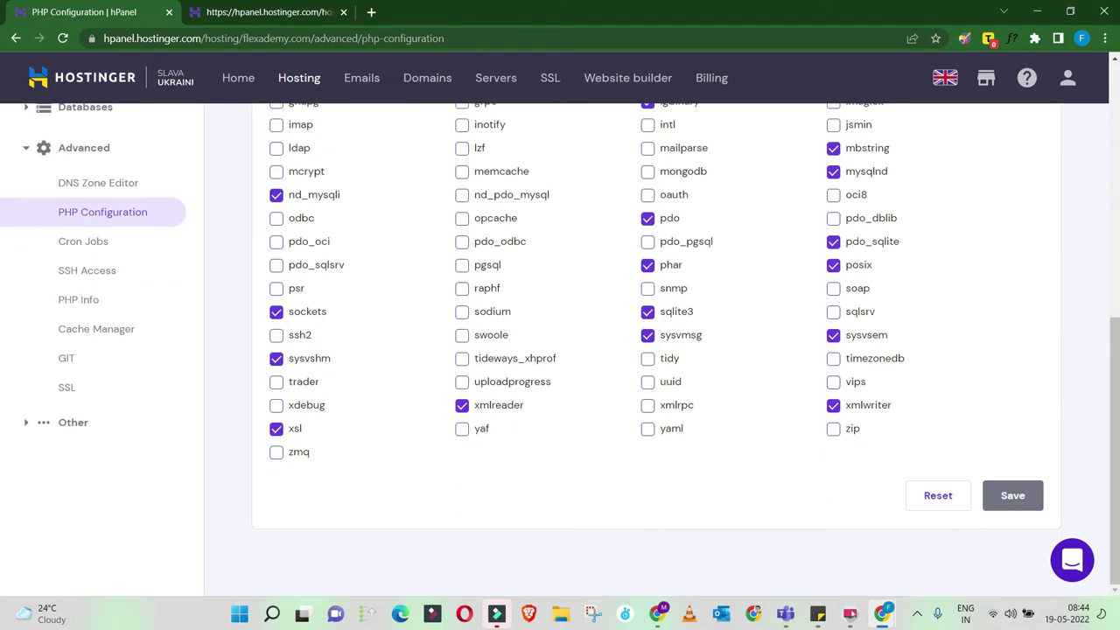
{"action": "scroll", "coordinate": [559, 350], "scroll_direction": "up", "scroll_amount": 6}
{"action": "scroll", "coordinate": [560, 350], "scroll_direction": "up", "scroll_amount": 2}
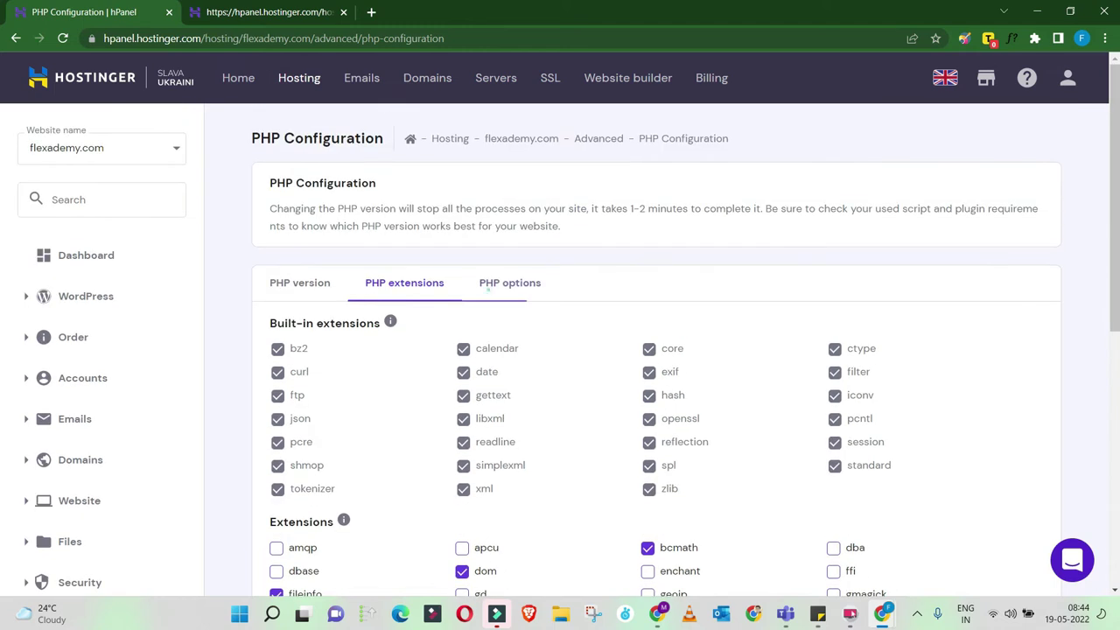
Review the execution time, file upload and input limits in the PHP options, and open the website's Cache Manager.
{"action": "left_click", "coordinate": [510, 282]}
{"action": "scroll", "coordinate": [560, 350], "scroll_direction": "down", "scroll_amount": 7}
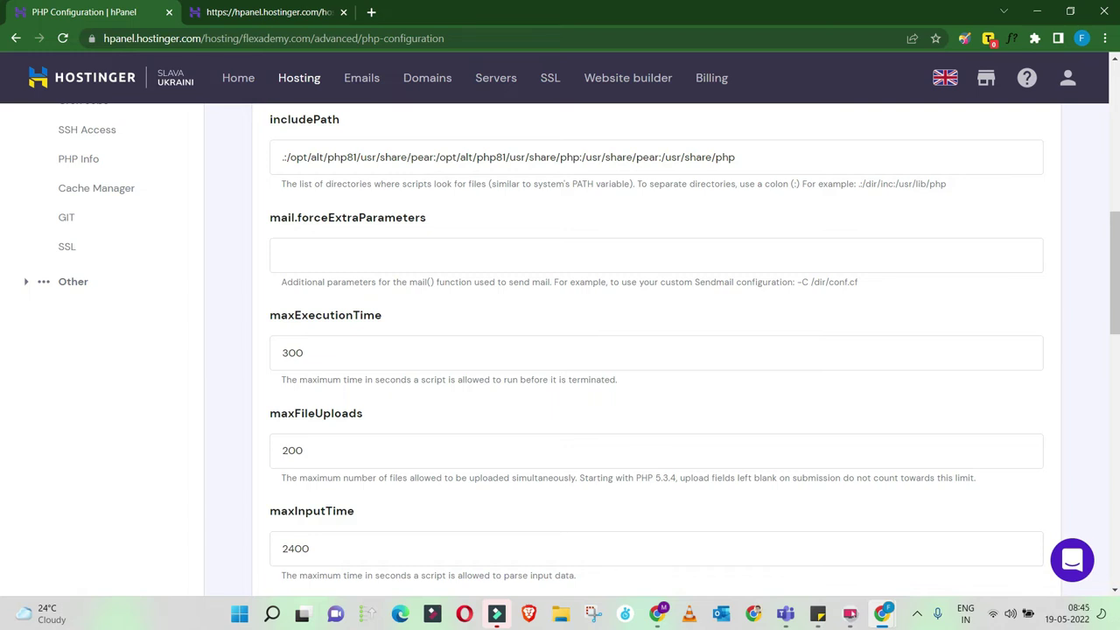
{"action": "left_click", "coordinate": [385, 450]}
{"action": "scroll", "coordinate": [385, 450], "scroll_direction": "down", "scroll_amount": 2}
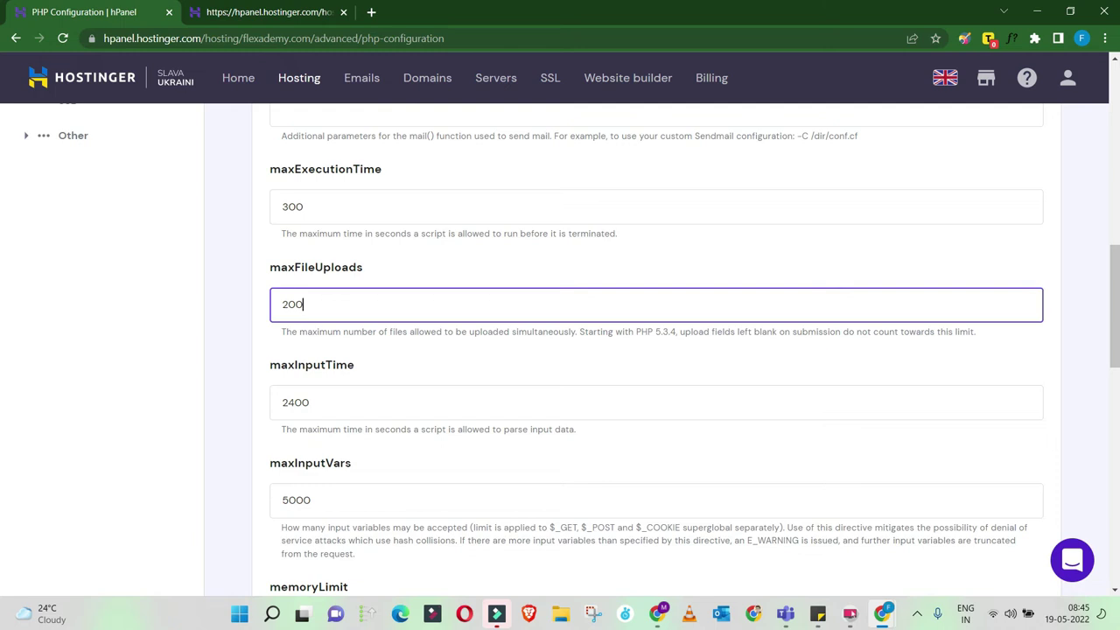
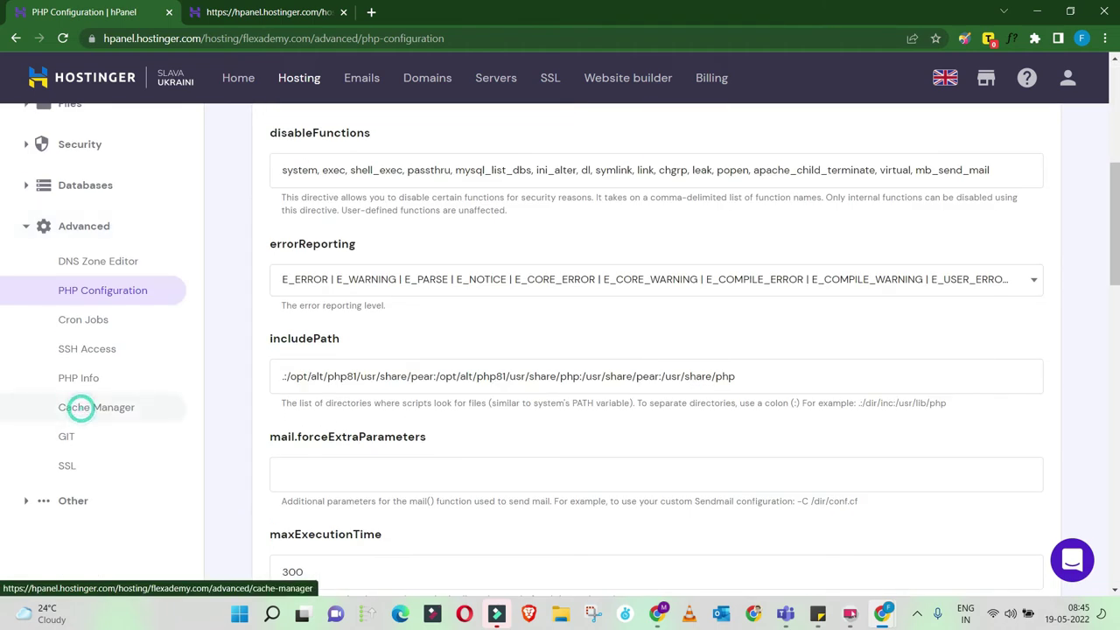
{"action": "left_click", "coordinate": [83, 404]}
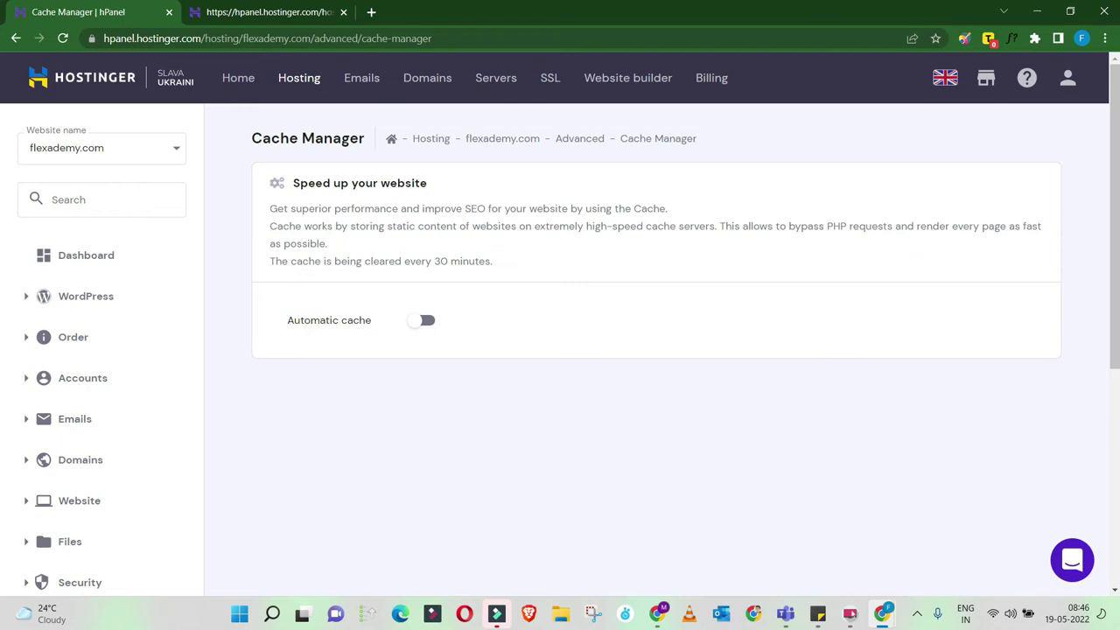
Review the Cache Manager's automatic cache setting and reopen PHP Configuration for the website.
{"action": "scroll", "coordinate": [87, 420], "scroll_direction": "down", "scroll_amount": 1}
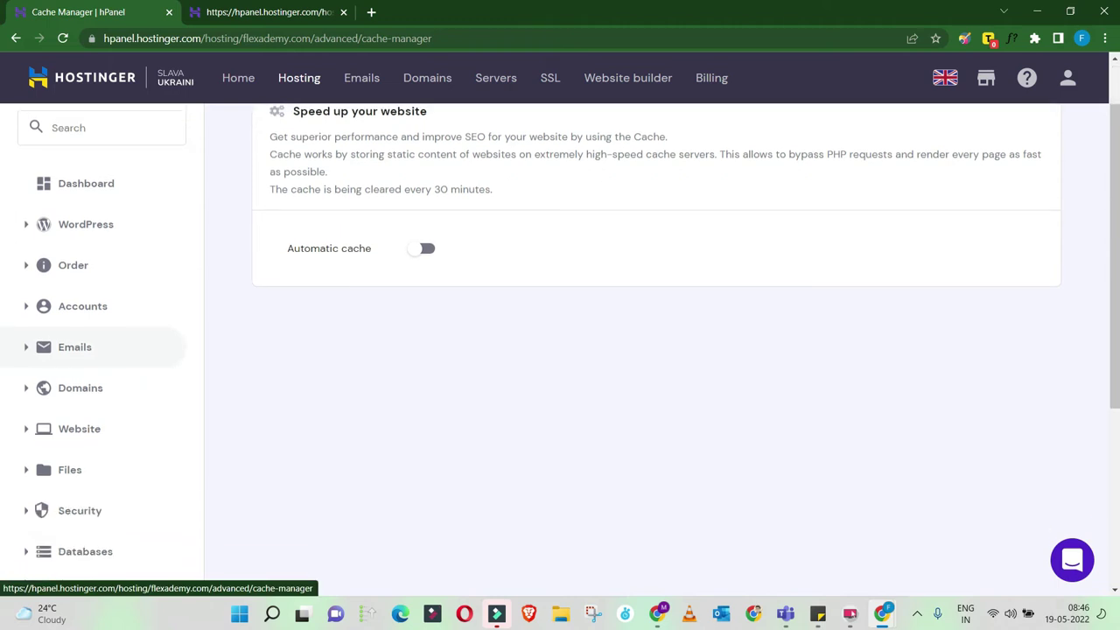
{"action": "scroll", "coordinate": [87, 420], "scroll_direction": "up", "scroll_amount": 1}
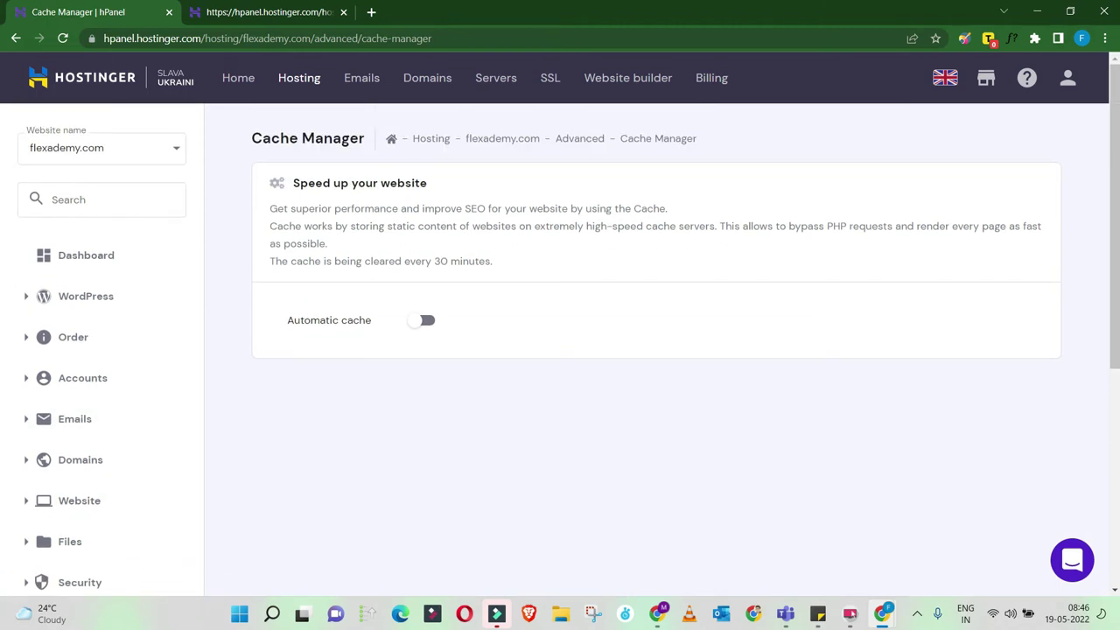
{"action": "scroll", "coordinate": [88, 444], "scroll_direction": "down", "scroll_amount": 1}
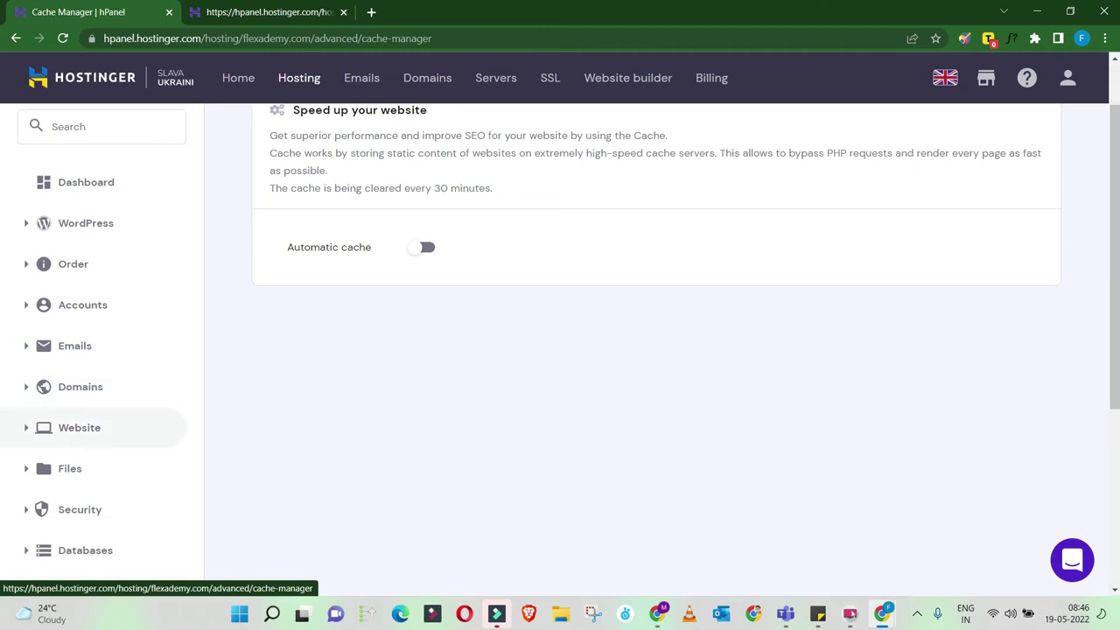
{"action": "scroll", "coordinate": [87, 442], "scroll_direction": "down", "scroll_amount": 4}
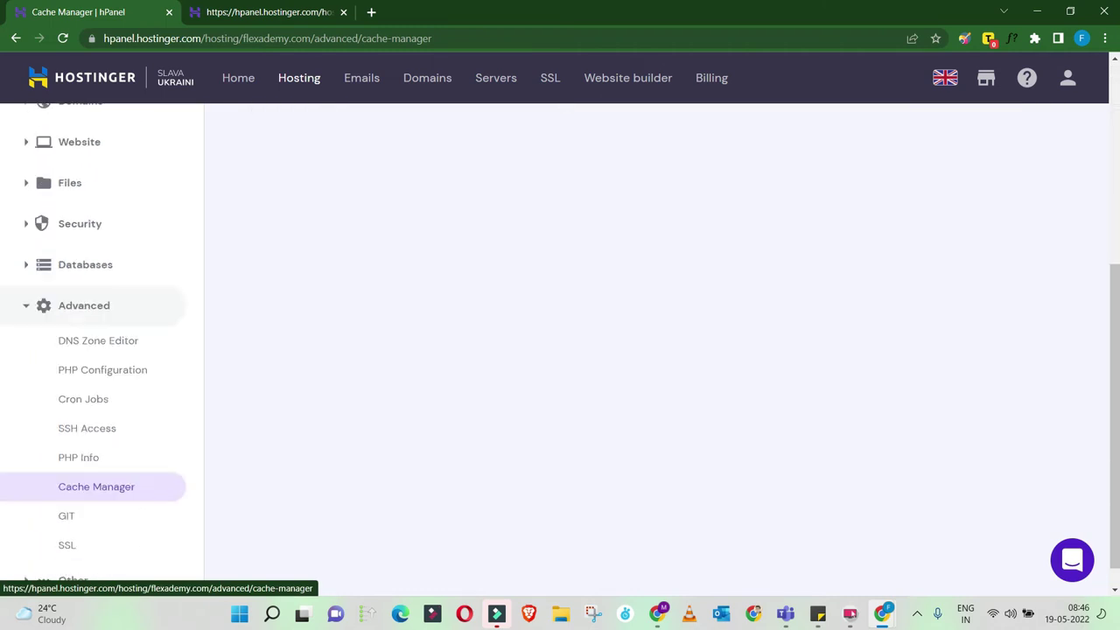
{"action": "left_click", "coordinate": [102, 363]}
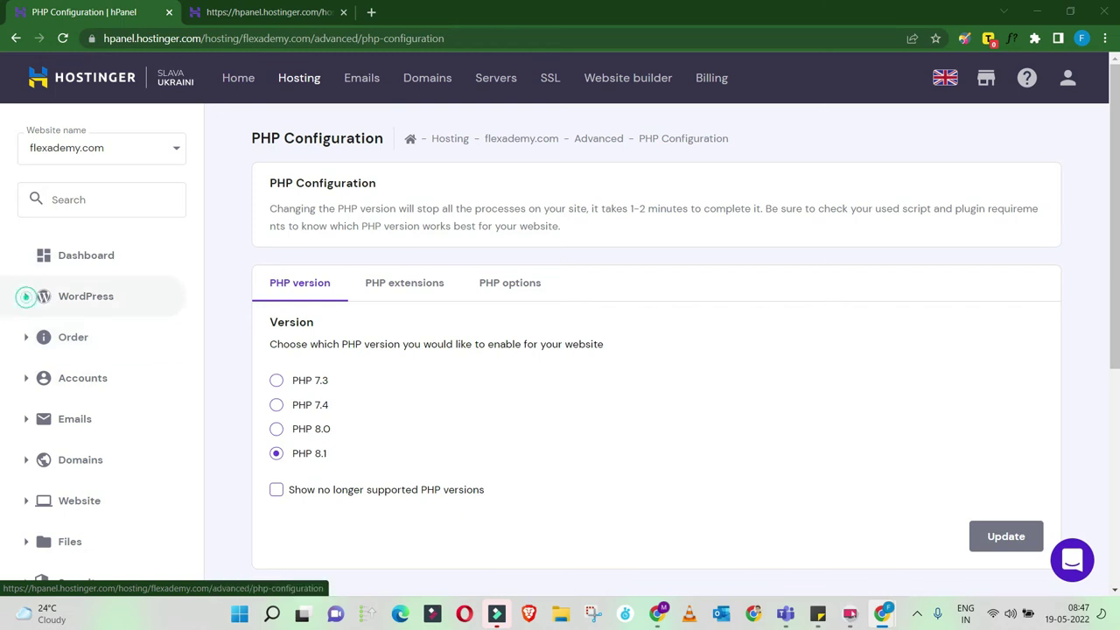
Look through the hosting account's WordPress, Website and Files tools and open File manager (beta).
{"action": "left_click", "coordinate": [86, 295]}
{"action": "scroll", "coordinate": [88, 289], "scroll_direction": "down", "scroll_amount": 2}
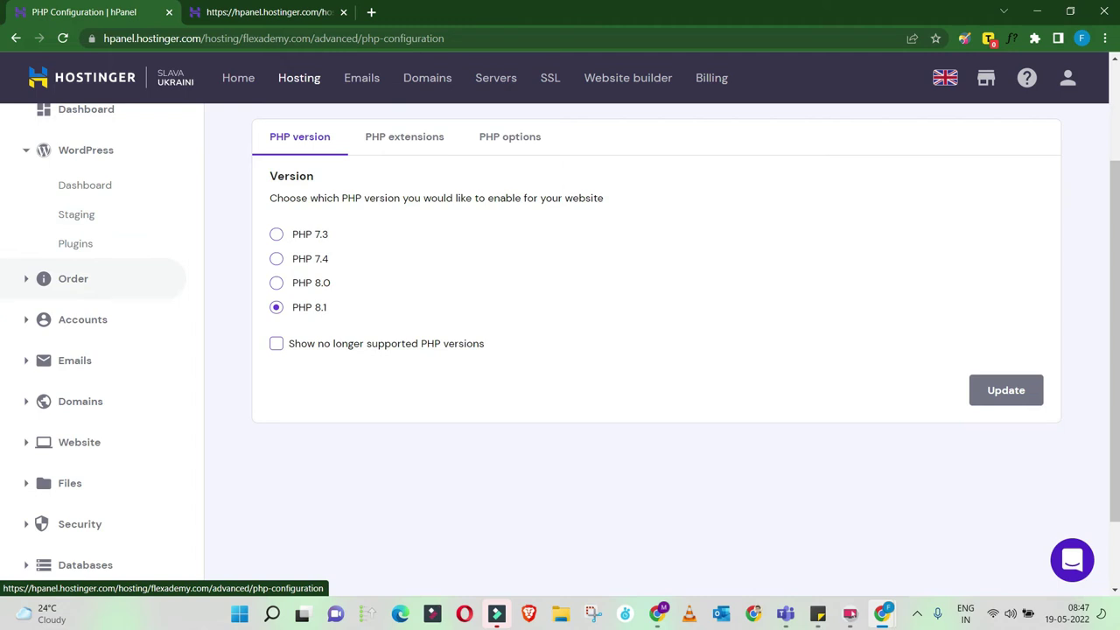
{"action": "scroll", "coordinate": [18, 284], "scroll_direction": "down", "scroll_amount": 1}
{"action": "left_click", "coordinate": [19, 369]}
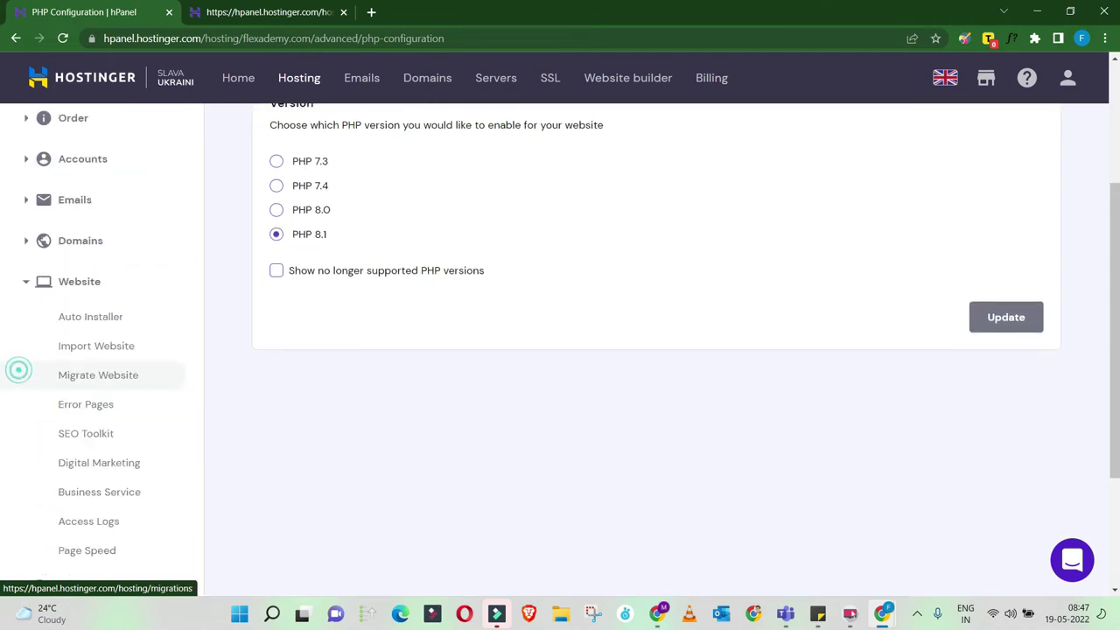
{"action": "scroll", "coordinate": [18, 376], "scroll_direction": "down", "scroll_amount": 3}
{"action": "left_click", "coordinate": [26, 386]}
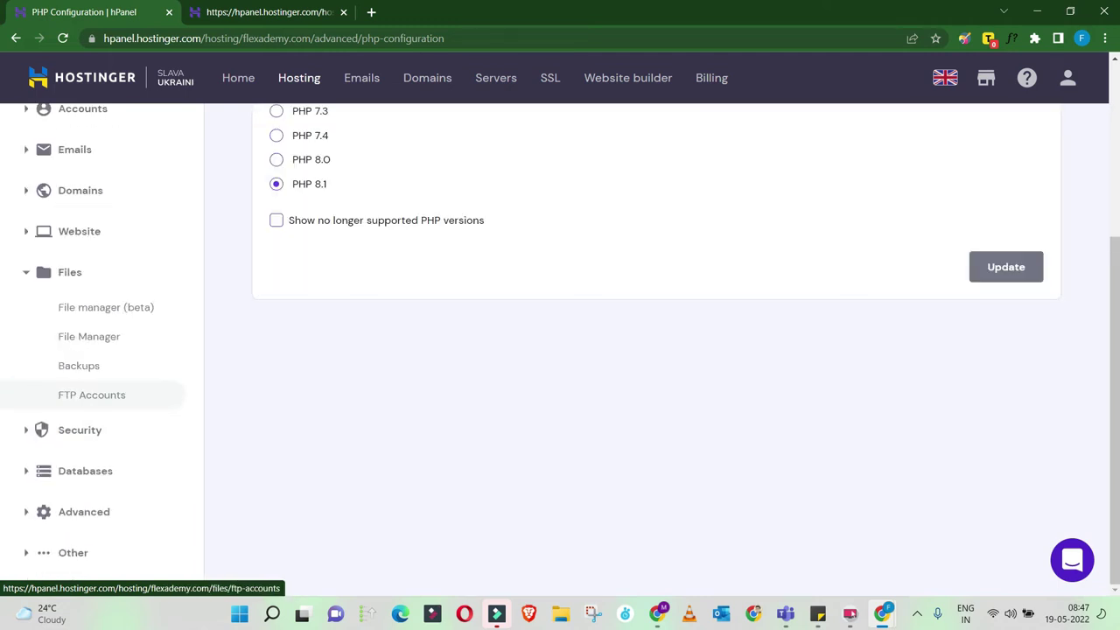
{"action": "left_click", "coordinate": [96, 307]}
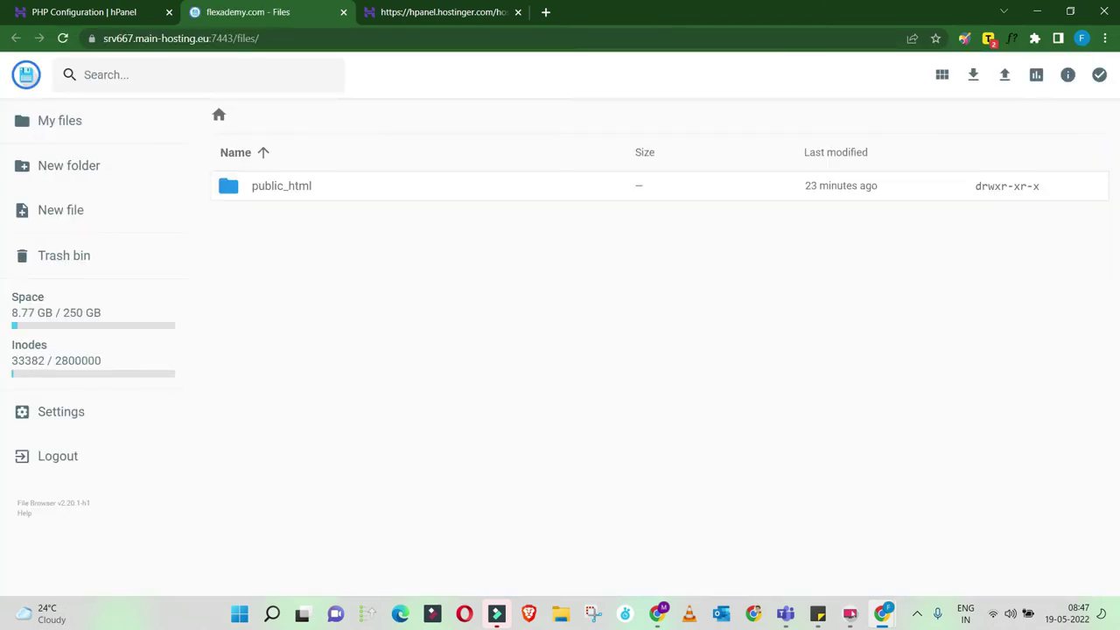
Open the public_html folder in the host's file manager and select the .htaccess file.
{"action": "left_click", "coordinate": [260, 186]}
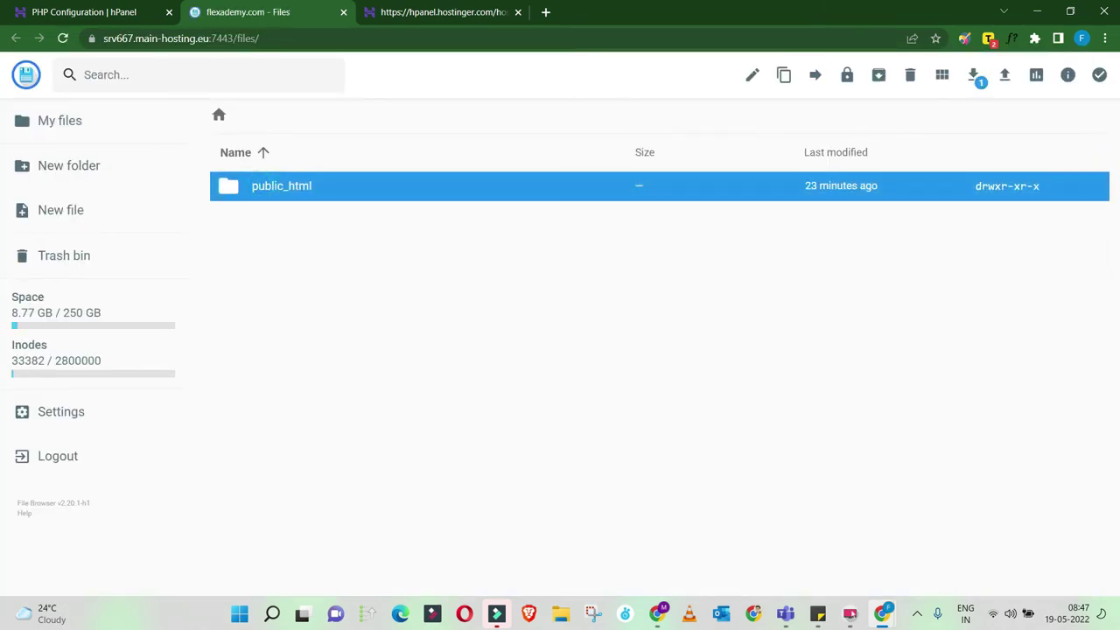
{"action": "double_click", "coordinate": [260, 185]}
{"action": "scroll", "coordinate": [263, 350], "scroll_direction": "down", "scroll_amount": 3}
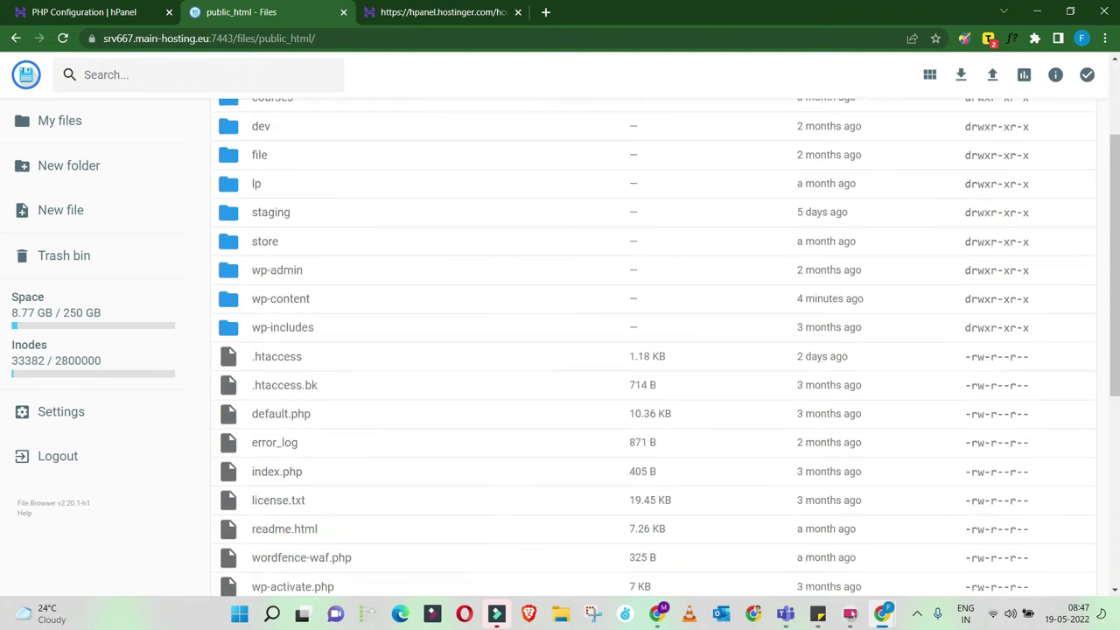
{"action": "scroll", "coordinate": [226, 94], "scroll_direction": "down", "scroll_amount": 1}
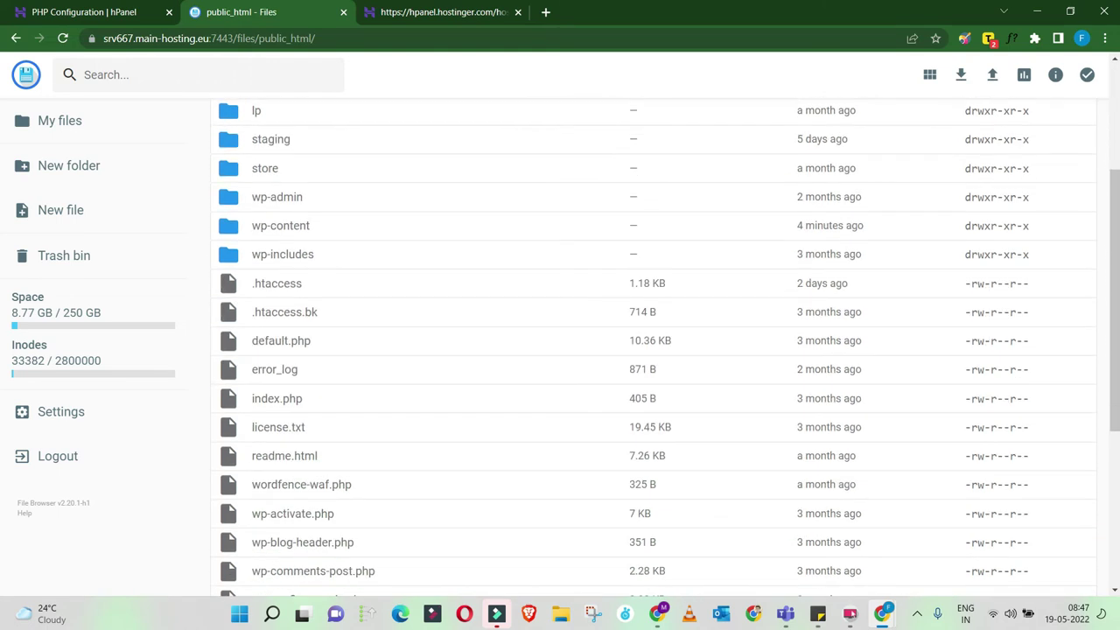
{"action": "left_click", "coordinate": [280, 285]}
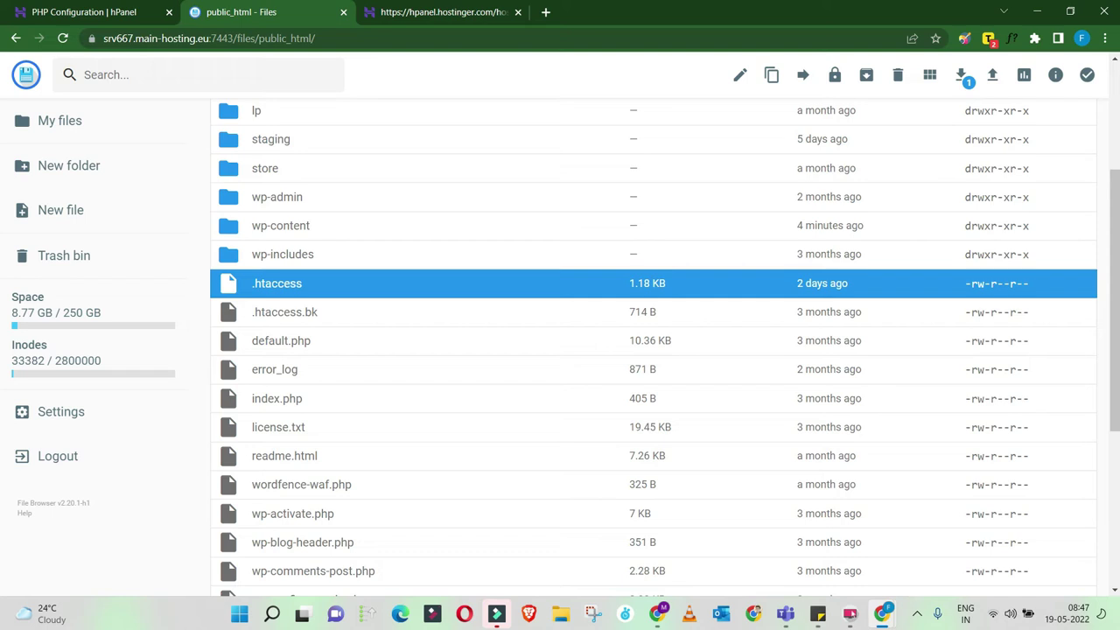
{"action": "scroll", "coordinate": [226, 94], "scroll_direction": "up", "scroll_amount": 3}
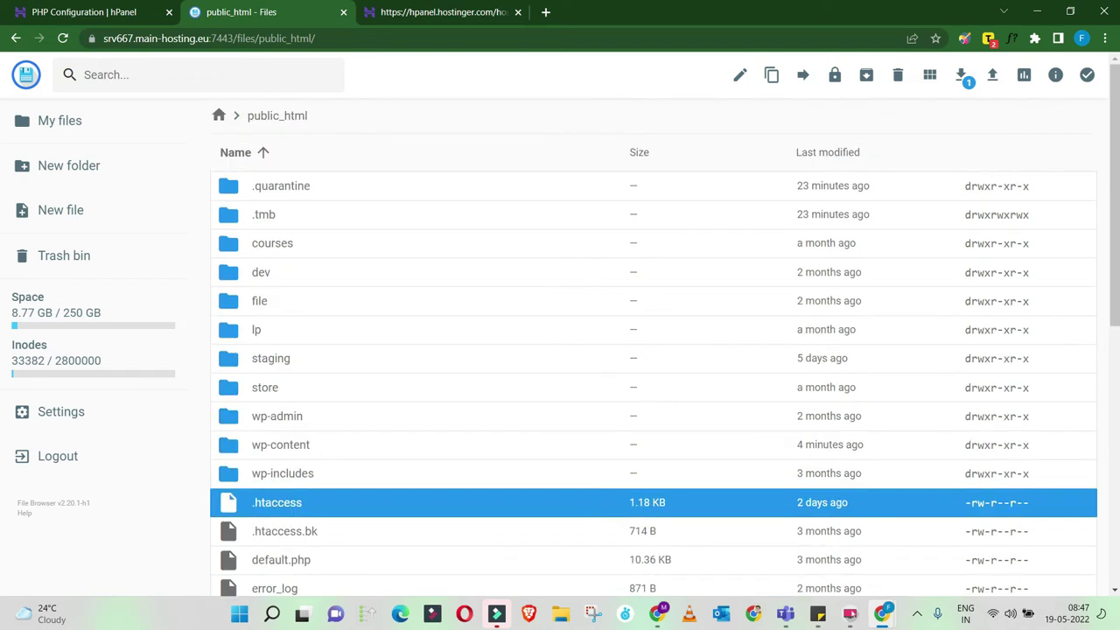
{"action": "scroll", "coordinate": [654, 350], "scroll_direction": "down", "scroll_amount": 2}
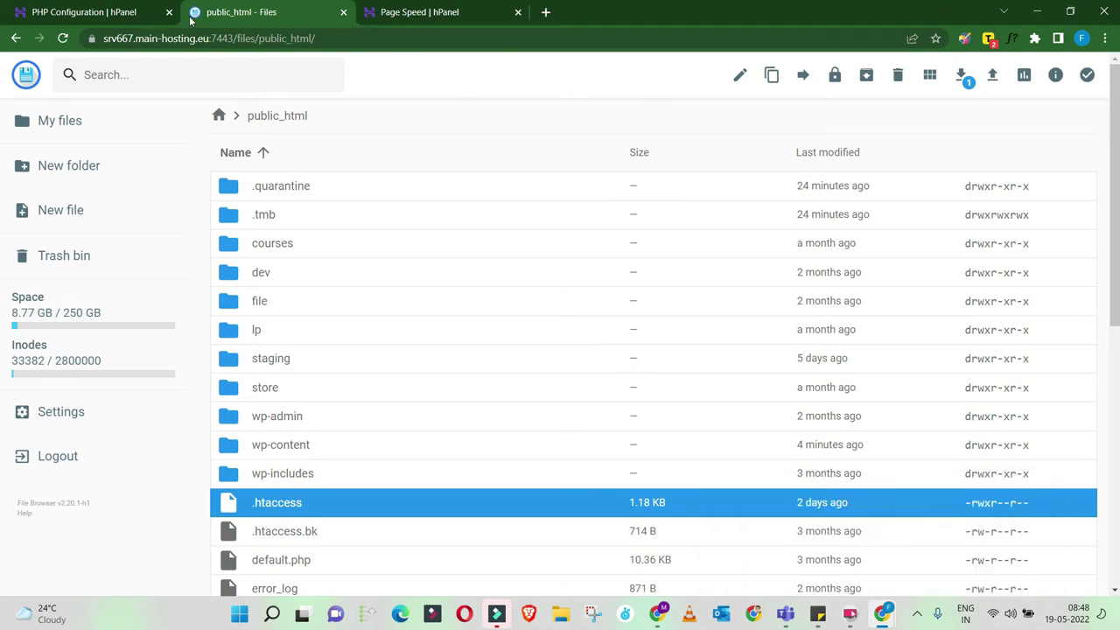
Switch to the WP File Manager window, maximize it, and open .htaccess from public_html in the code editor.
{"action": "key", "text": "alt+Tab"}
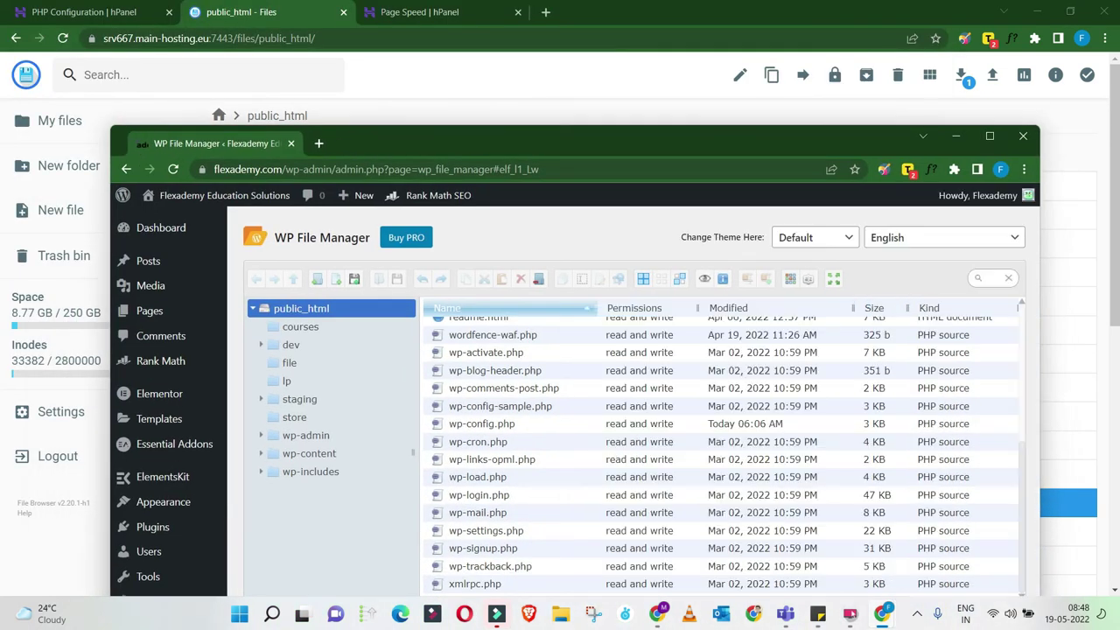
{"action": "double_click", "coordinate": [412, 143]}
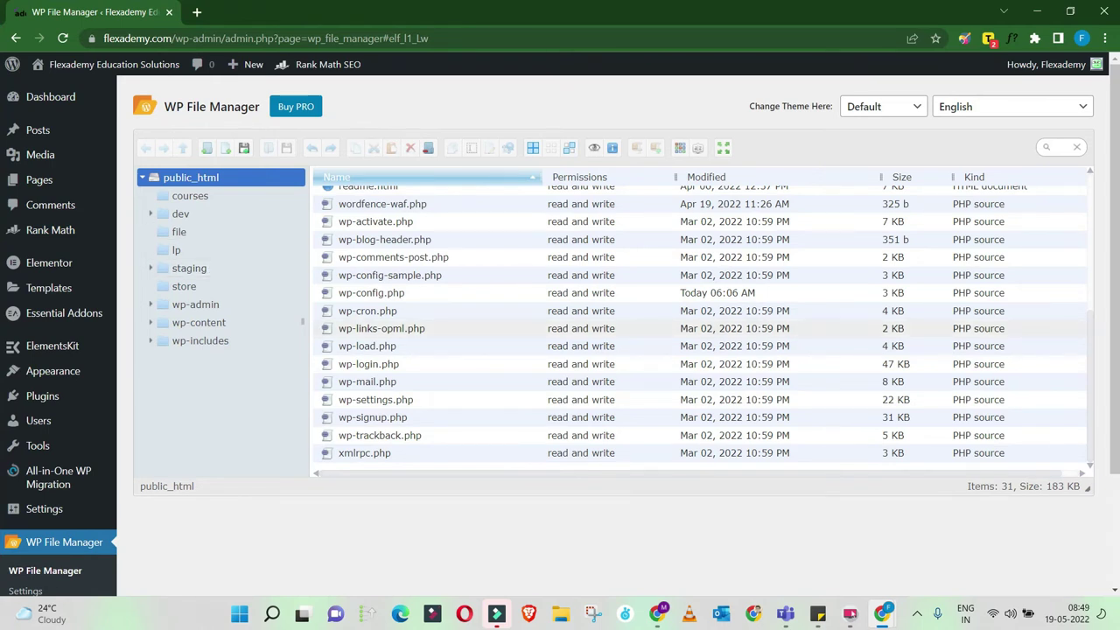
{"action": "scroll", "coordinate": [612, 294], "scroll_direction": "up", "scroll_amount": 3}
{"action": "scroll", "coordinate": [438, 347], "scroll_direction": "up", "scroll_amount": 3}
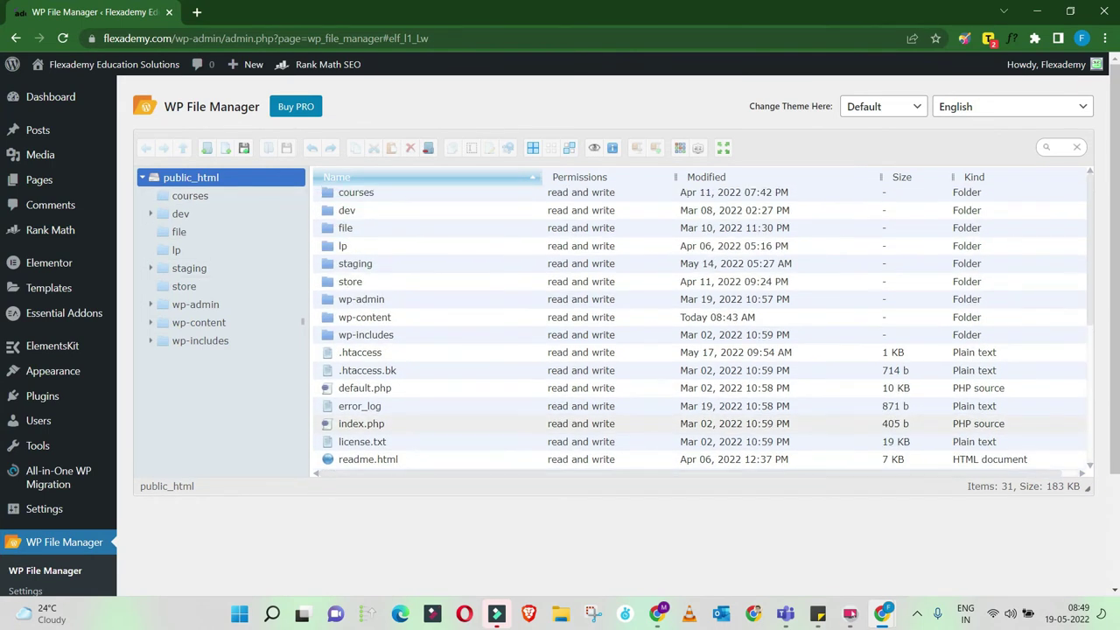
{"action": "left_click", "coordinate": [438, 350]}
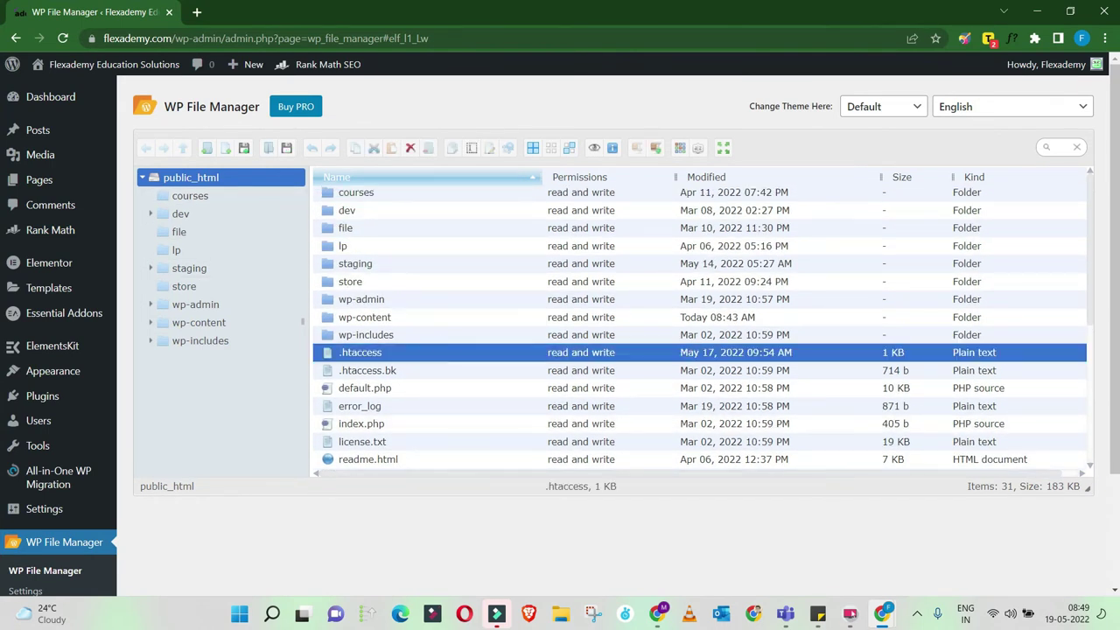
{"action": "right_click", "coordinate": [438, 350]}
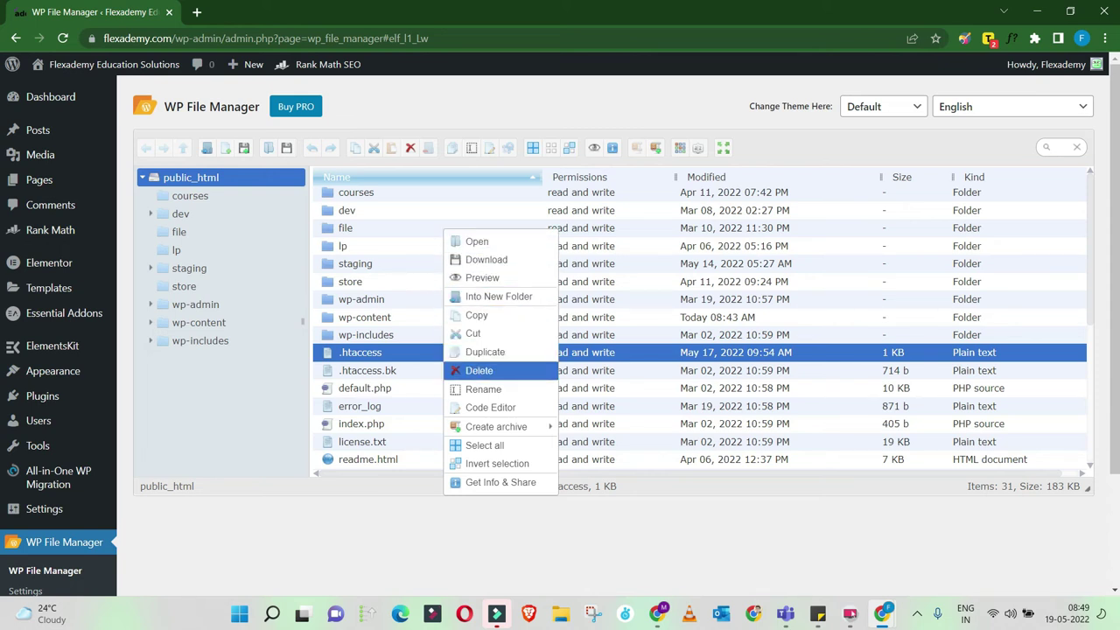
{"action": "left_click", "coordinate": [479, 407]}
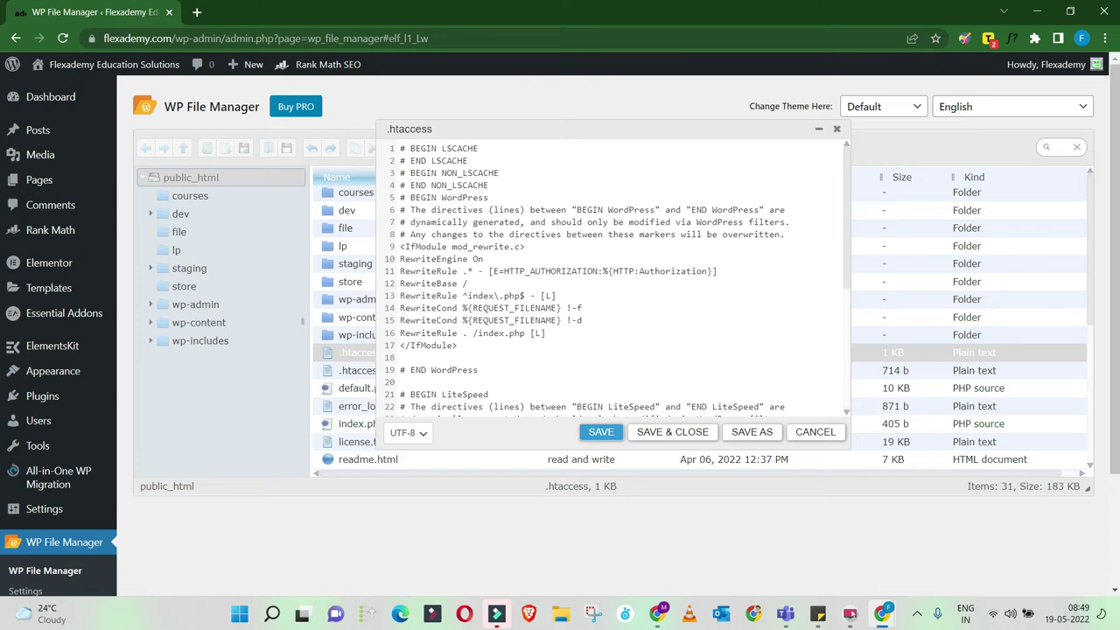
Add php_value lines setting upload_max_filesize, post_max_size and memory_limit to 512M above "# END WordPress" in .htaccess, then save and close it.
{"action": "left_click", "coordinate": [481, 349]}
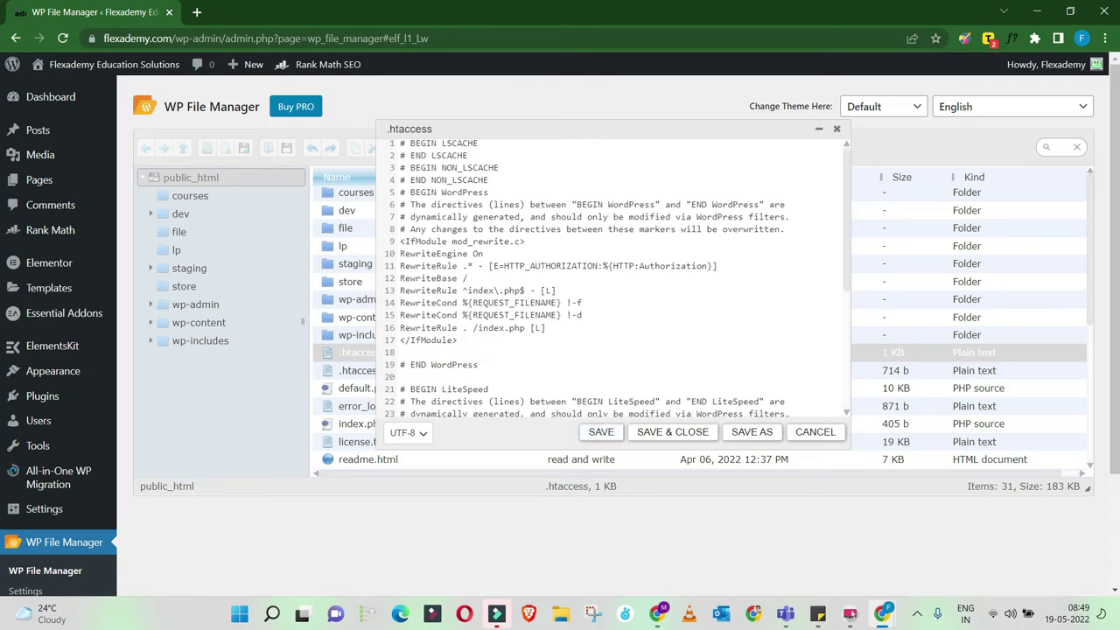
{"action": "scroll", "coordinate": [612, 278], "scroll_direction": "down", "scroll_amount": 2}
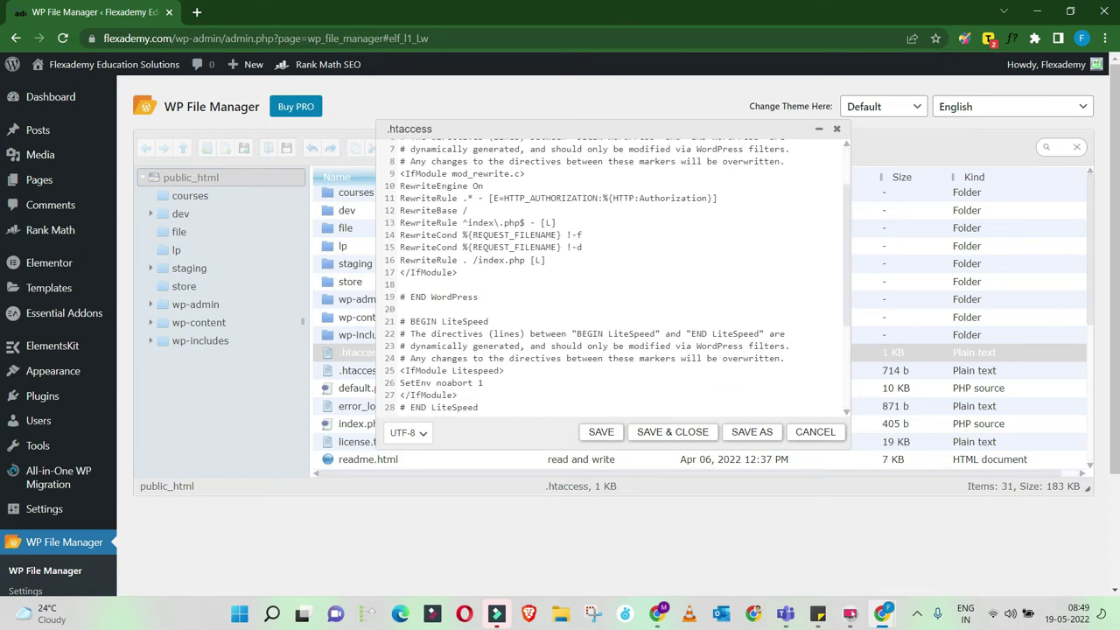
{"action": "key", "text": "Return"}
{"action": "key", "text": "Return"}
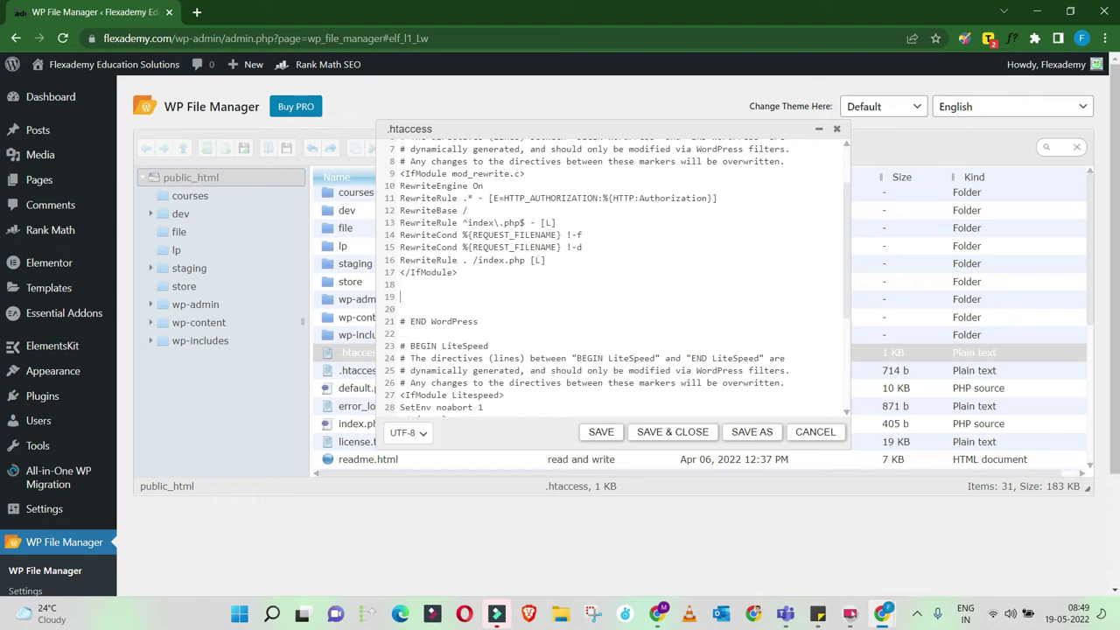
{"action": "type", "text": "php_value upload_max_filesize 512M php_value post_max_size 512M php_value memory_limit 512M"}
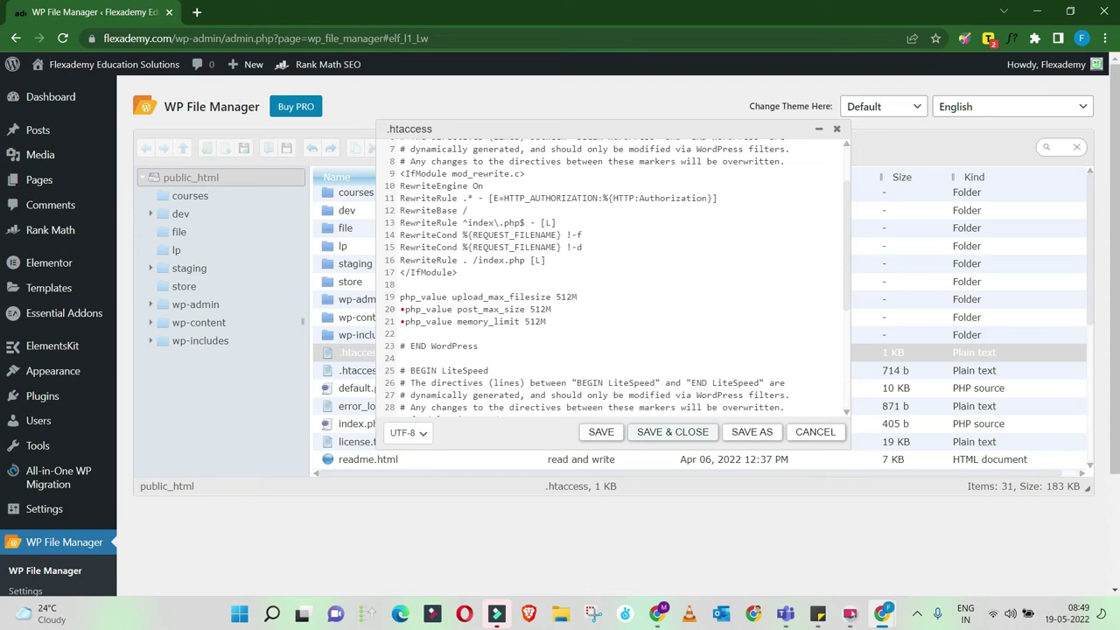
{"action": "left_click", "coordinate": [601, 431]}
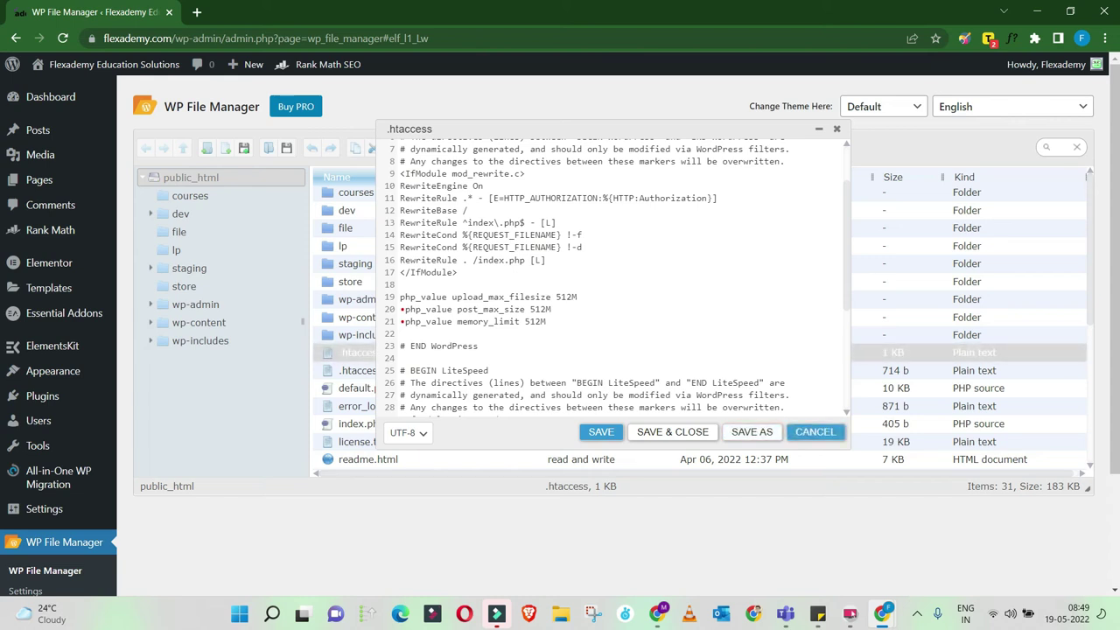
{"action": "left_click", "coordinate": [814, 431]}
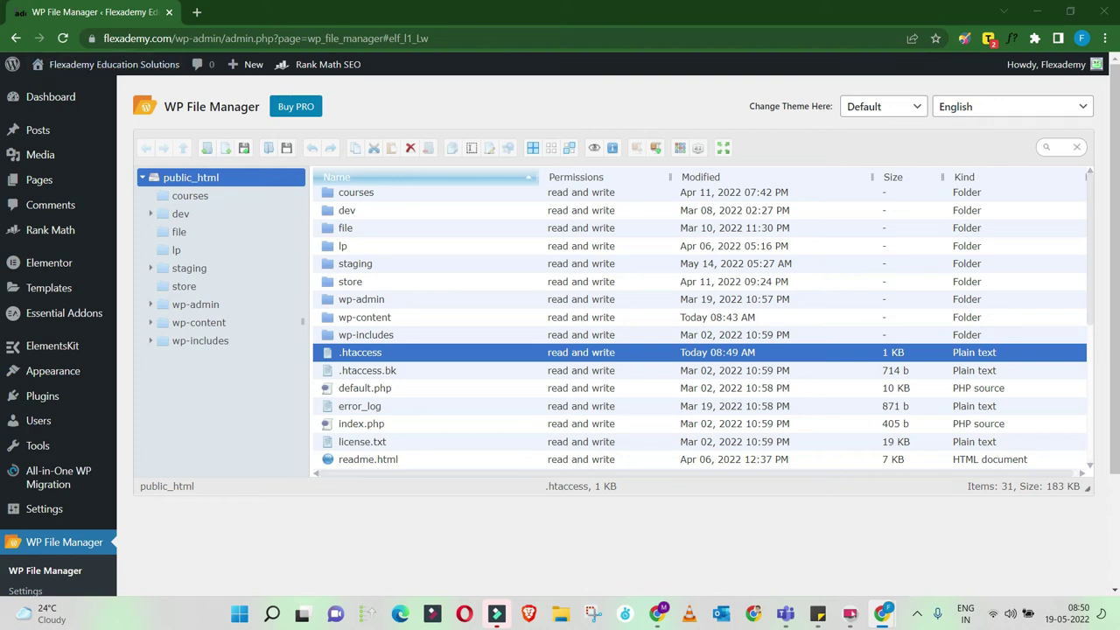
Open wp-config.php in the code editor and go to the custom values section near the file's end.
{"action": "scroll", "coordinate": [612, 347], "scroll_direction": "down", "scroll_amount": 5}
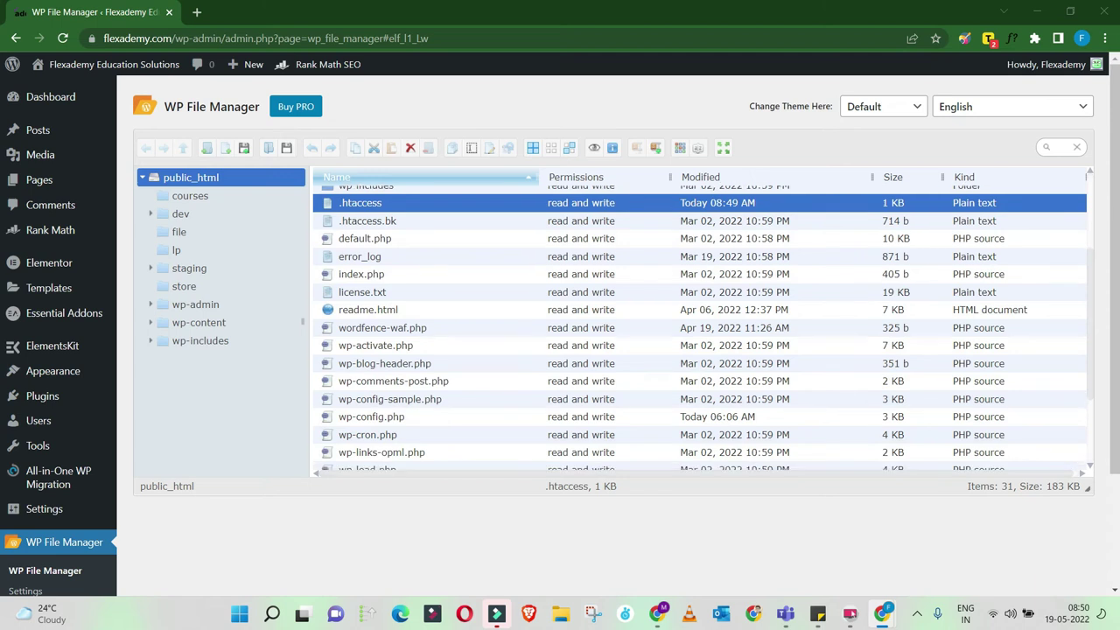
{"action": "left_click", "coordinate": [425, 347]}
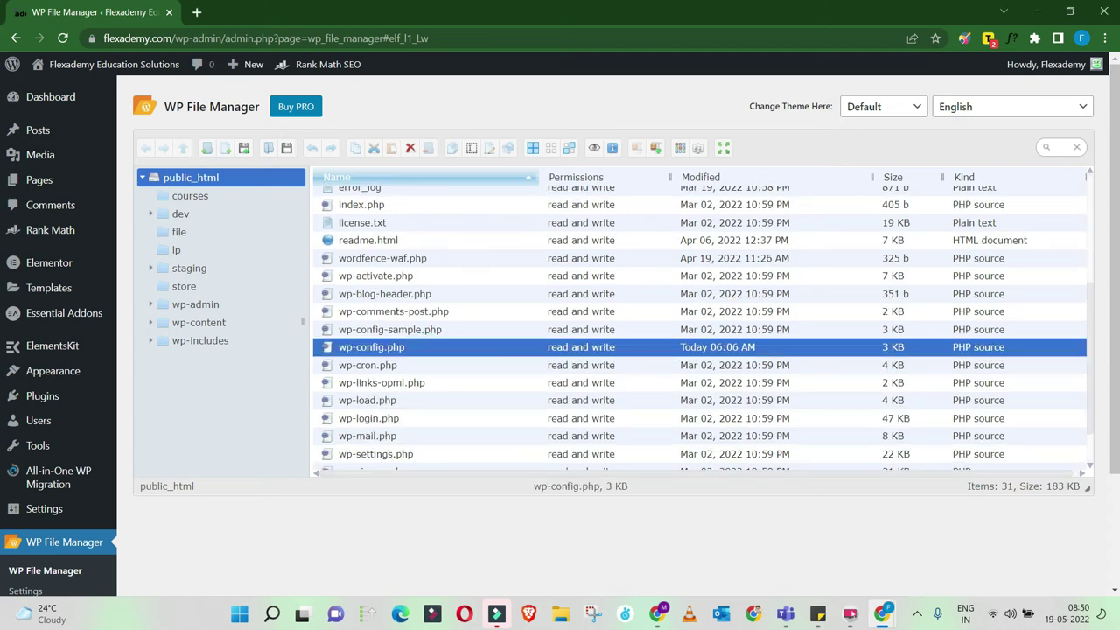
{"action": "right_click", "coordinate": [426, 347]}
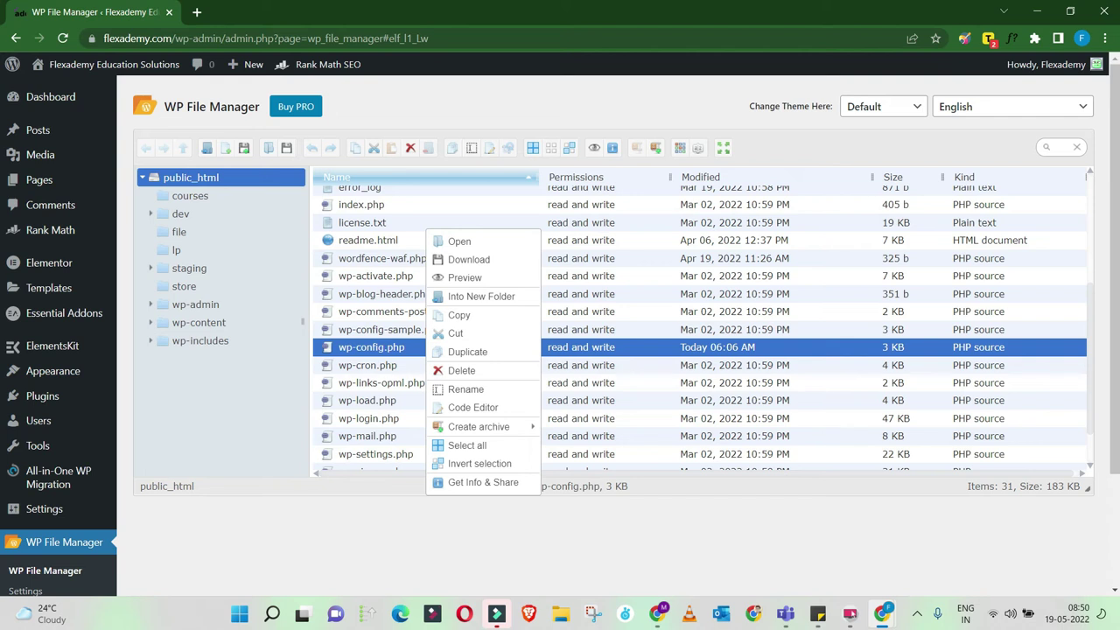
{"action": "left_click", "coordinate": [402, 329]}
{"action": "left_click", "coordinate": [402, 347]}
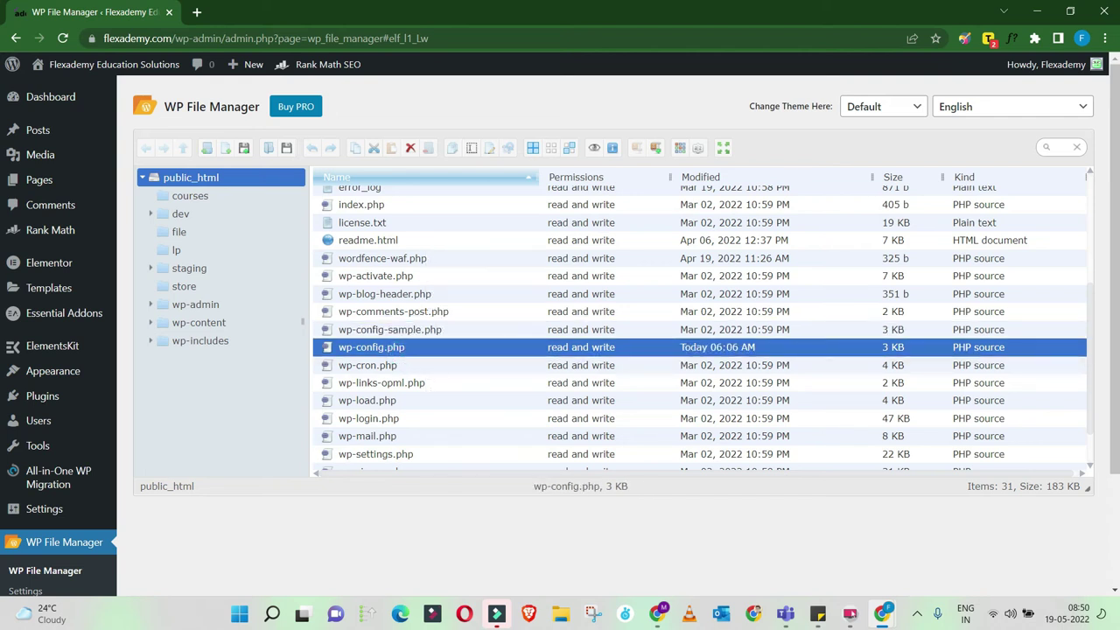
{"action": "right_click", "coordinate": [455, 348]}
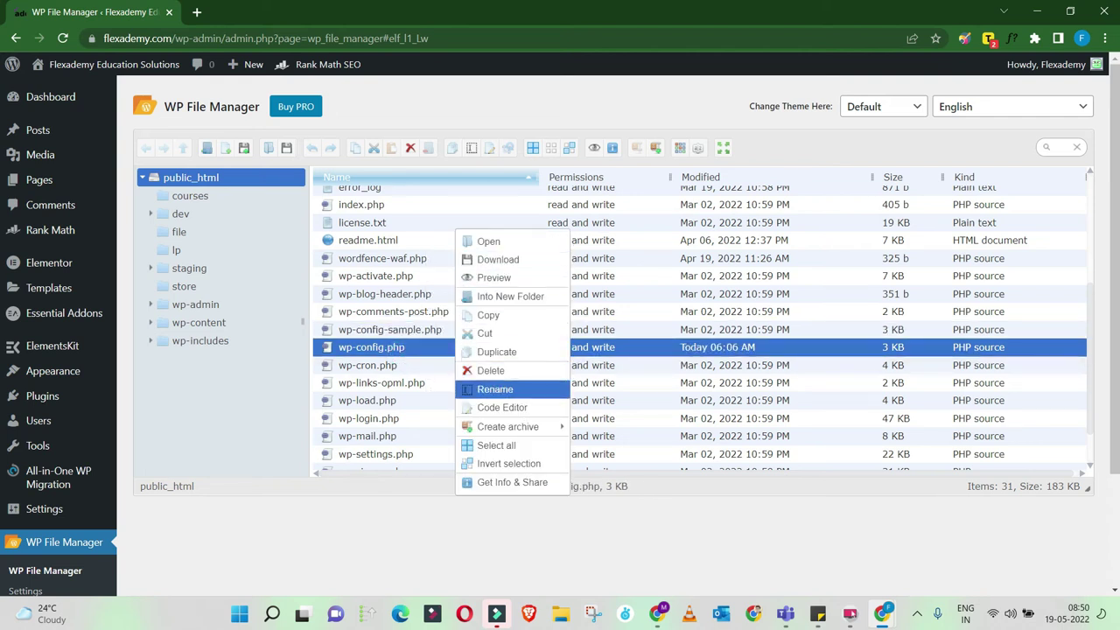
{"action": "left_click", "coordinate": [506, 408]}
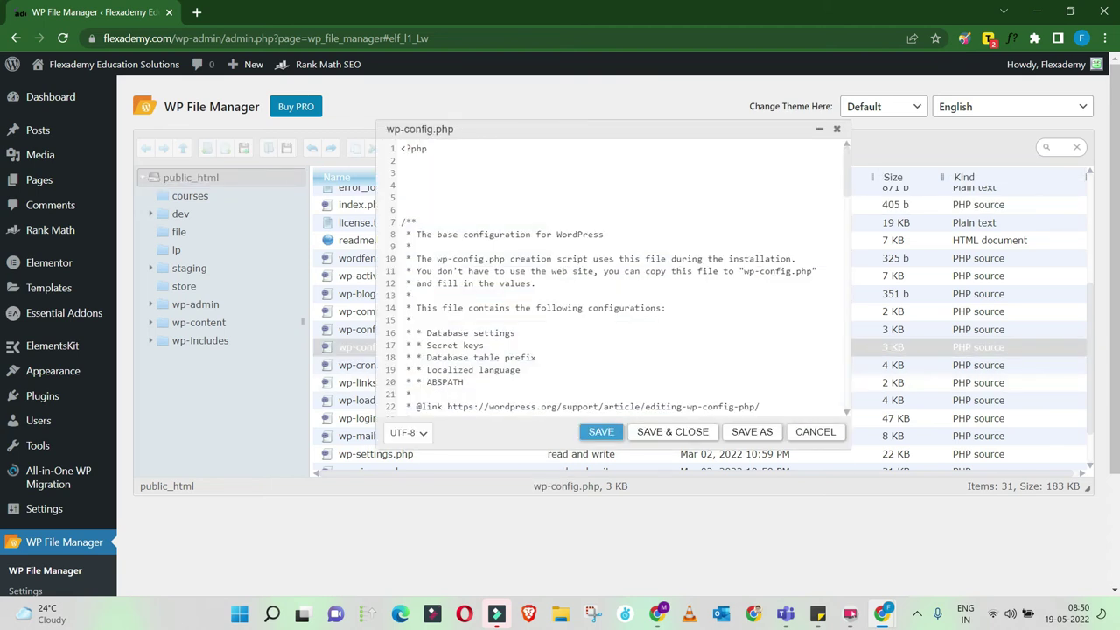
{"action": "scroll", "coordinate": [612, 275], "scroll_direction": "down", "scroll_amount": 2}
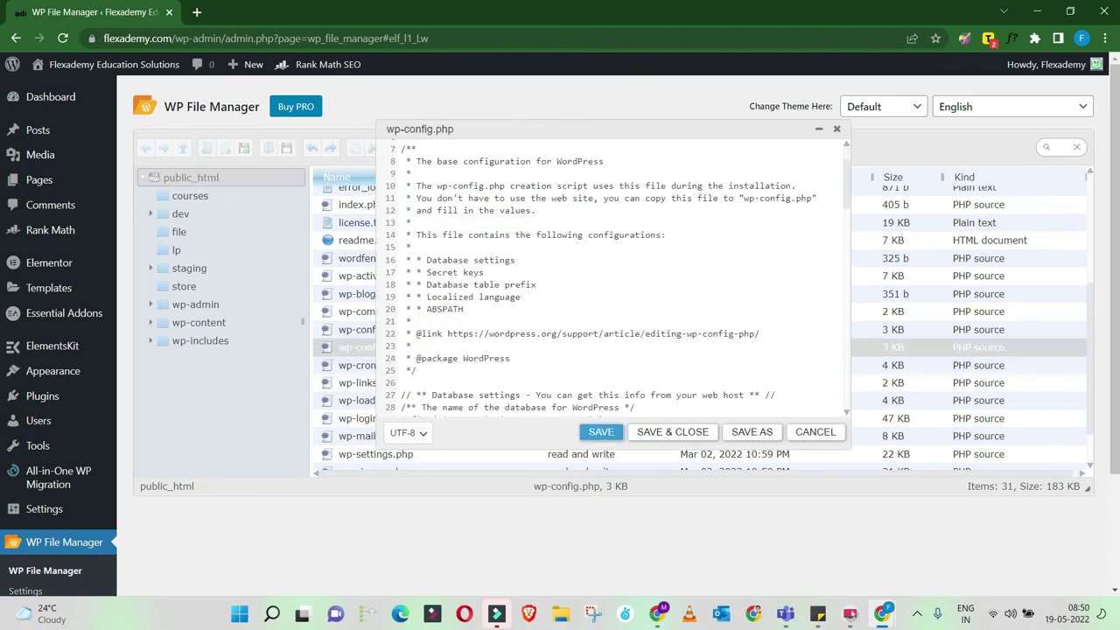
{"action": "scroll", "coordinate": [612, 275], "scroll_direction": "down", "scroll_amount": 20}
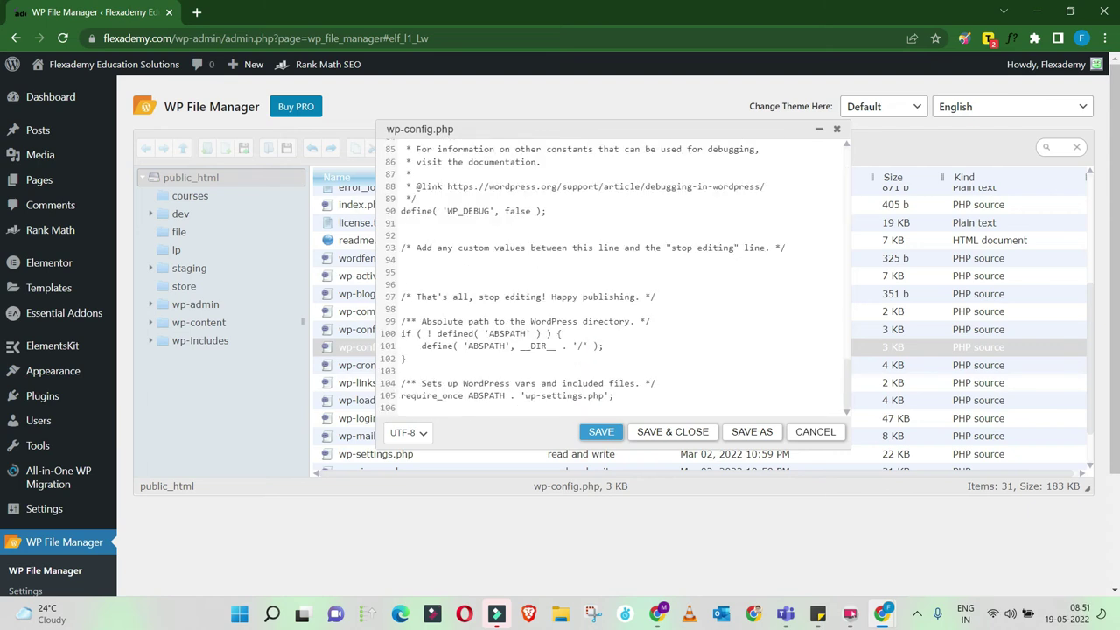
Add define( 'WP_MEMORY_LIMIT', '256M' ); between the custom values comment and the "stop editing" line in wp-config.php, then save and close it.
{"action": "left_click", "coordinate": [461, 249]}
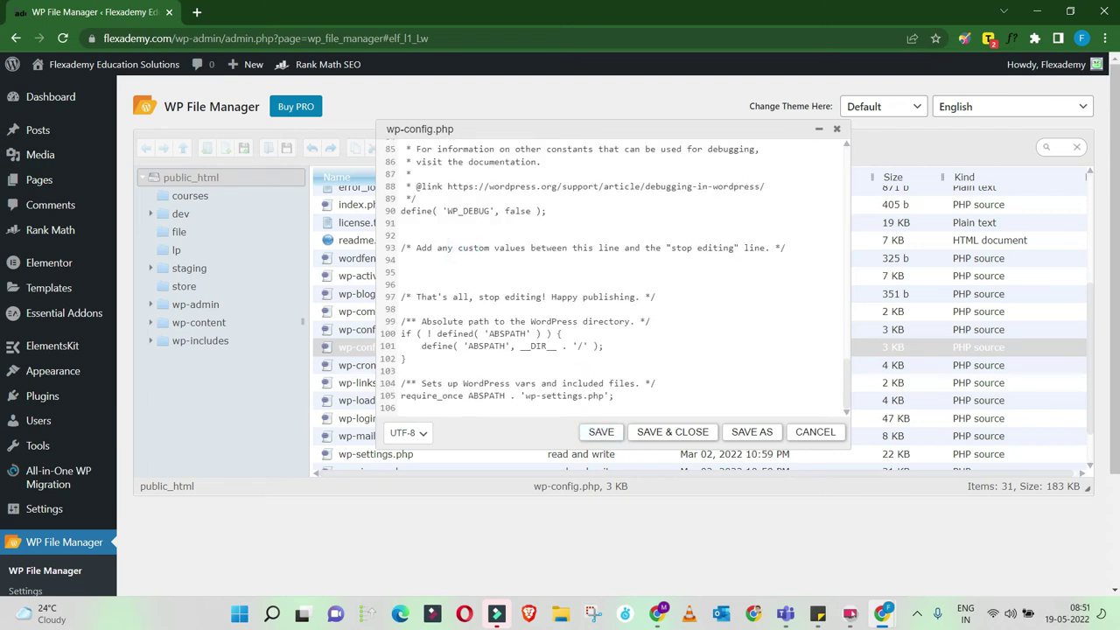
{"action": "left_click_drag", "start_coordinate": [400, 249], "coordinate": [786, 248]}
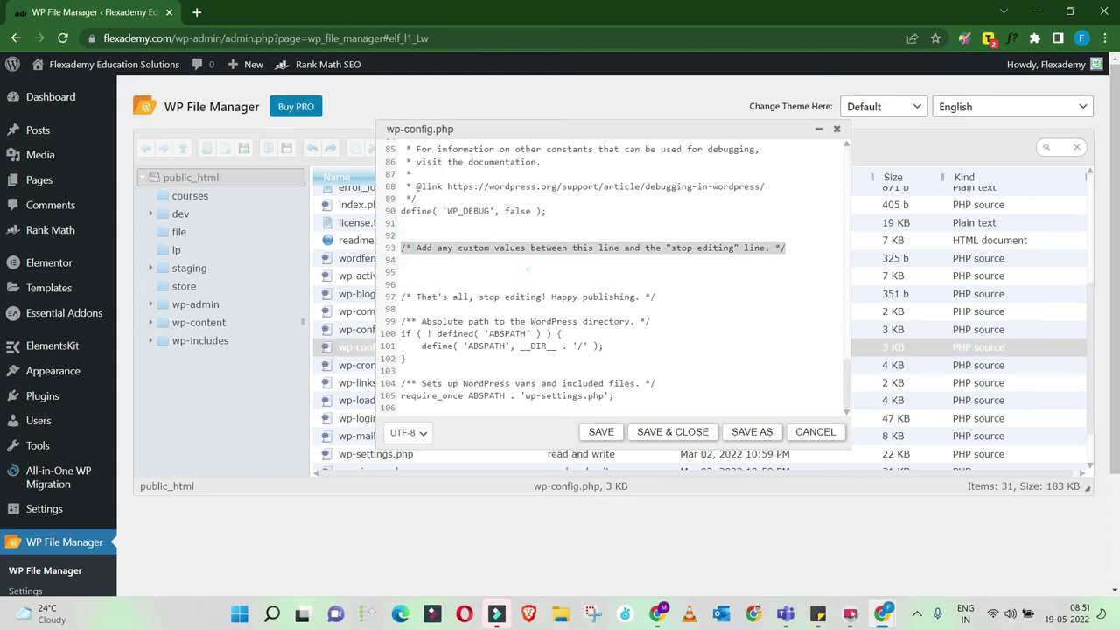
{"action": "left_click", "coordinate": [527, 270]}
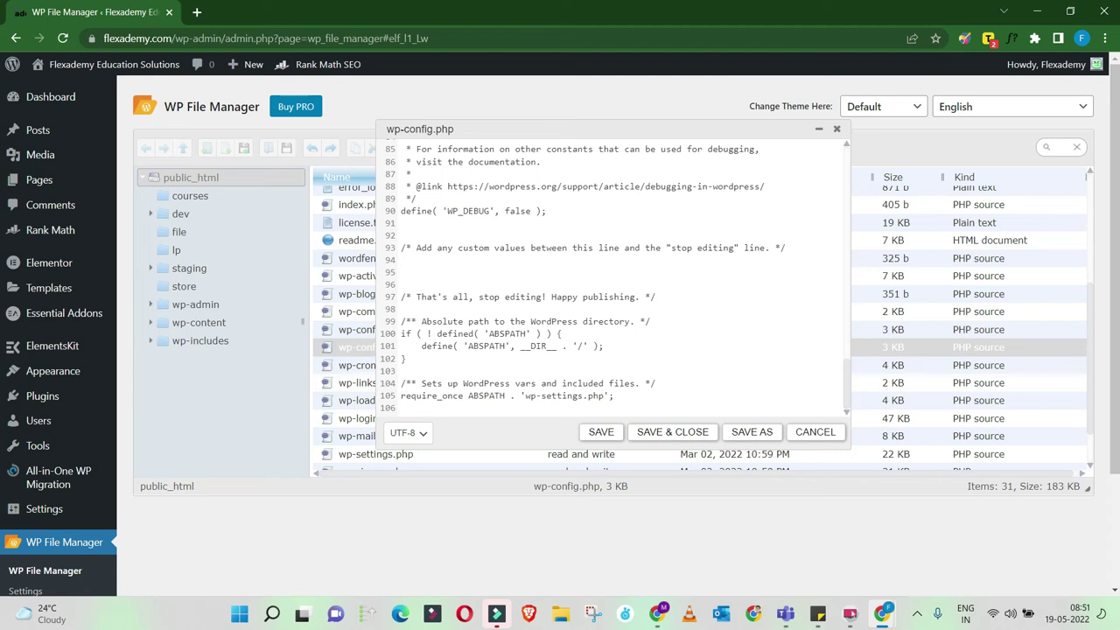
{"action": "left_click_drag", "start_coordinate": [417, 297], "coordinate": [635, 297]}
{"action": "left_click", "coordinate": [462, 259]}
{"action": "type", "text": "define( 'WP_MEMORY_LIMIT', '256M' );"}
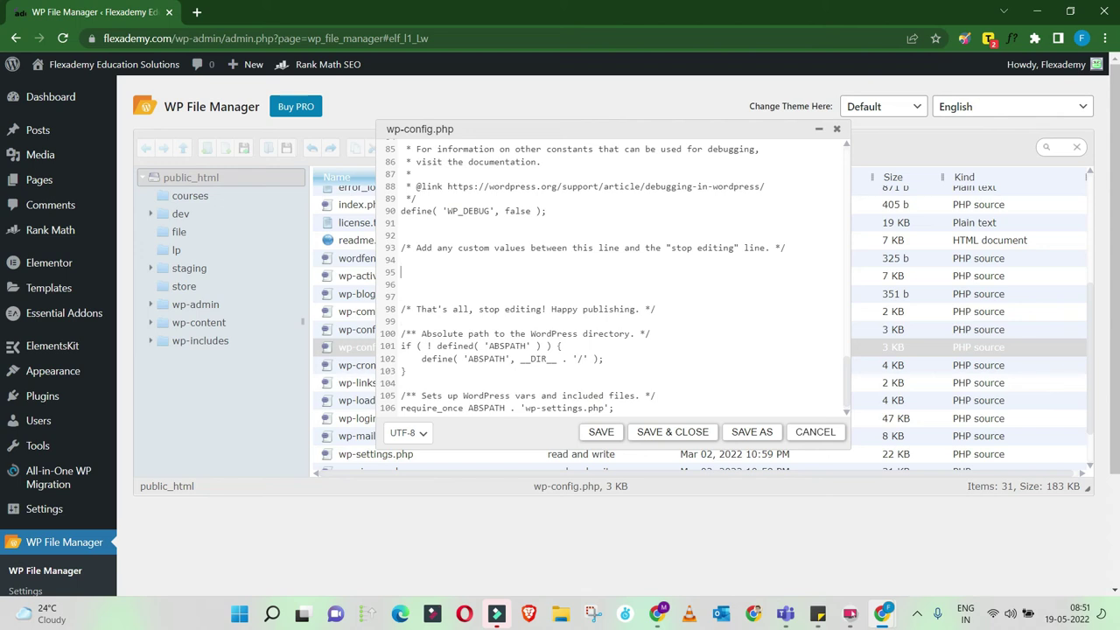
{"action": "left_click", "coordinate": [401, 285]}
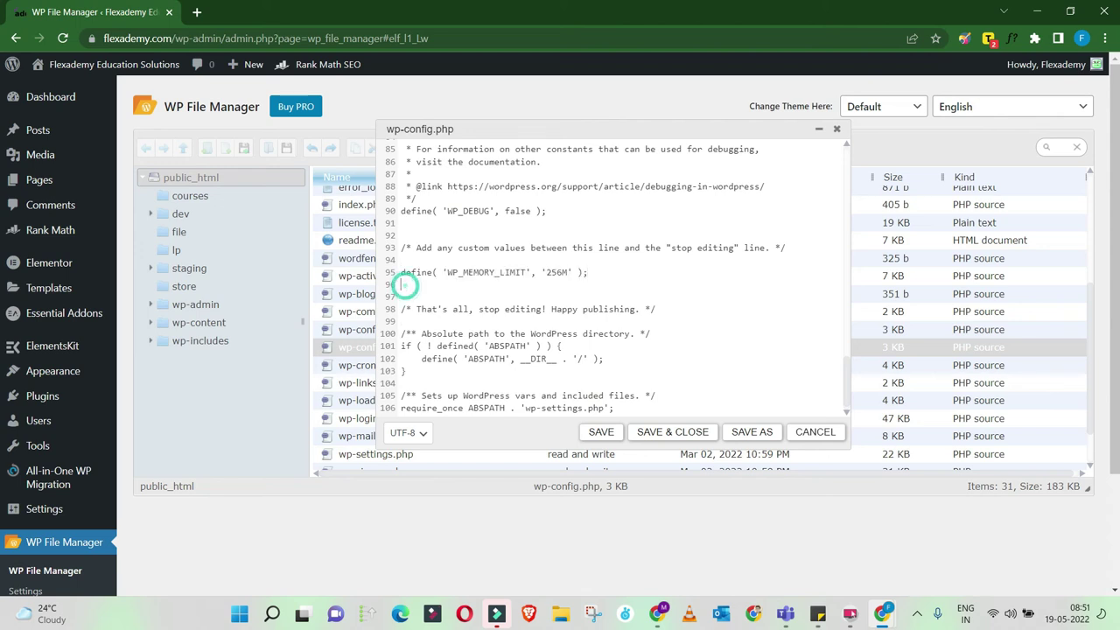
{"action": "key", "text": "Delete"}
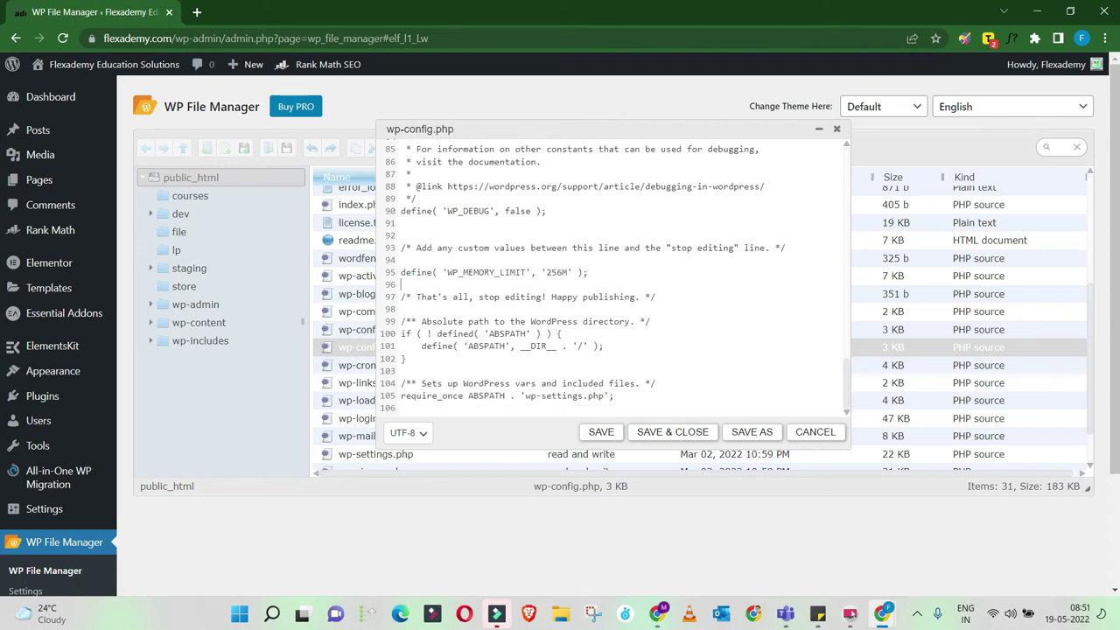
{"action": "left_click", "coordinate": [650, 435]}
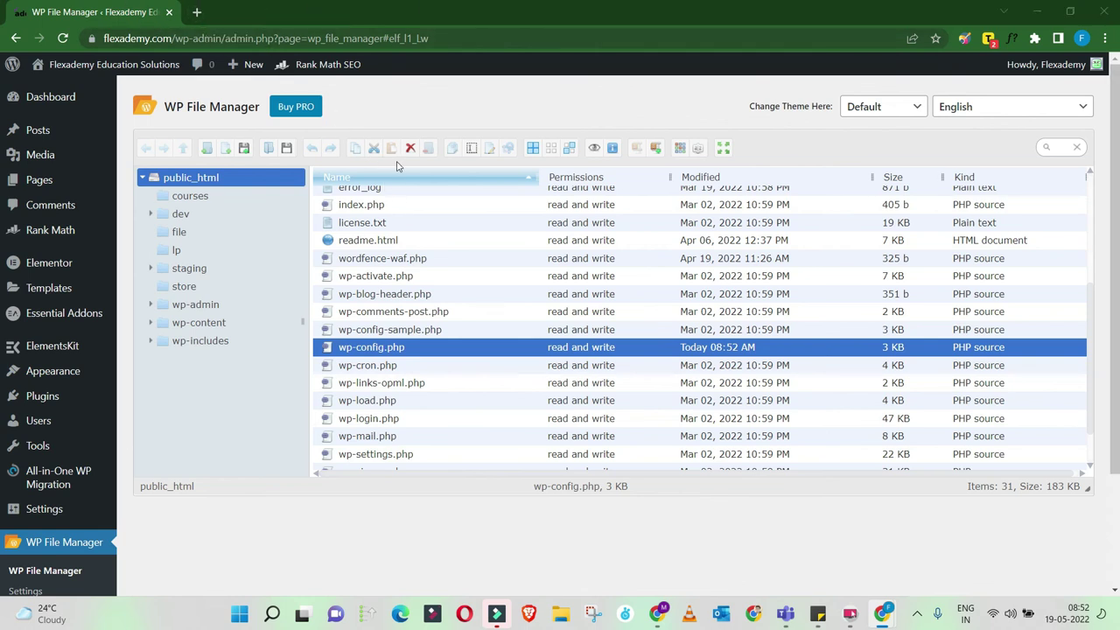
Switch to the Elementor window editing FleXyE-LP1, maximize it, and bring up the hero section's context options.
{"action": "key", "text": "alt+Tab"}
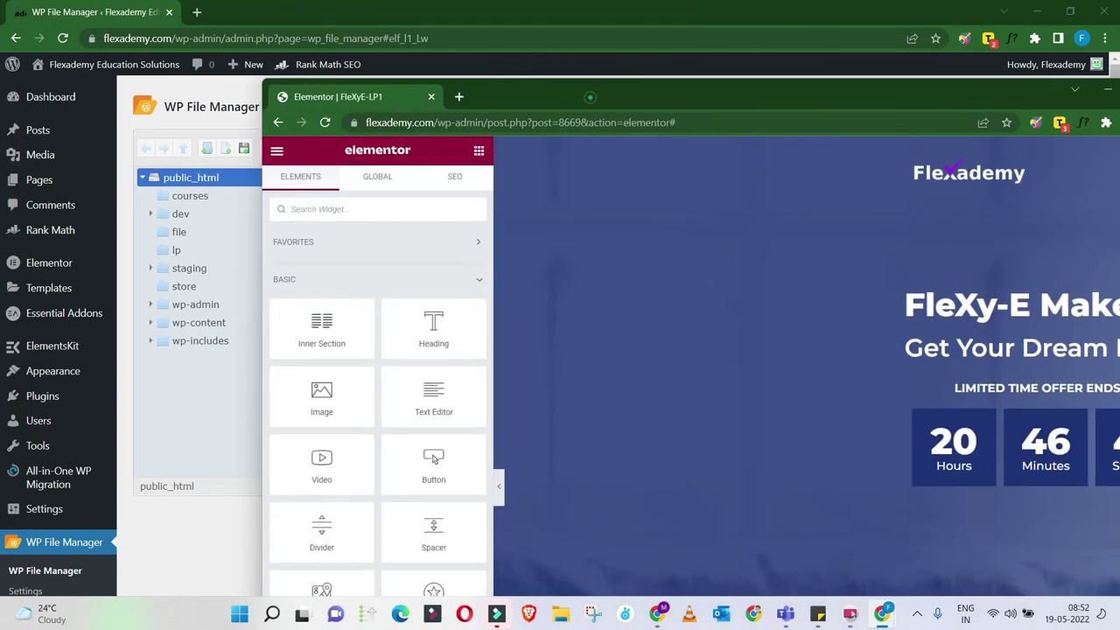
{"action": "key", "text": "super+Up"}
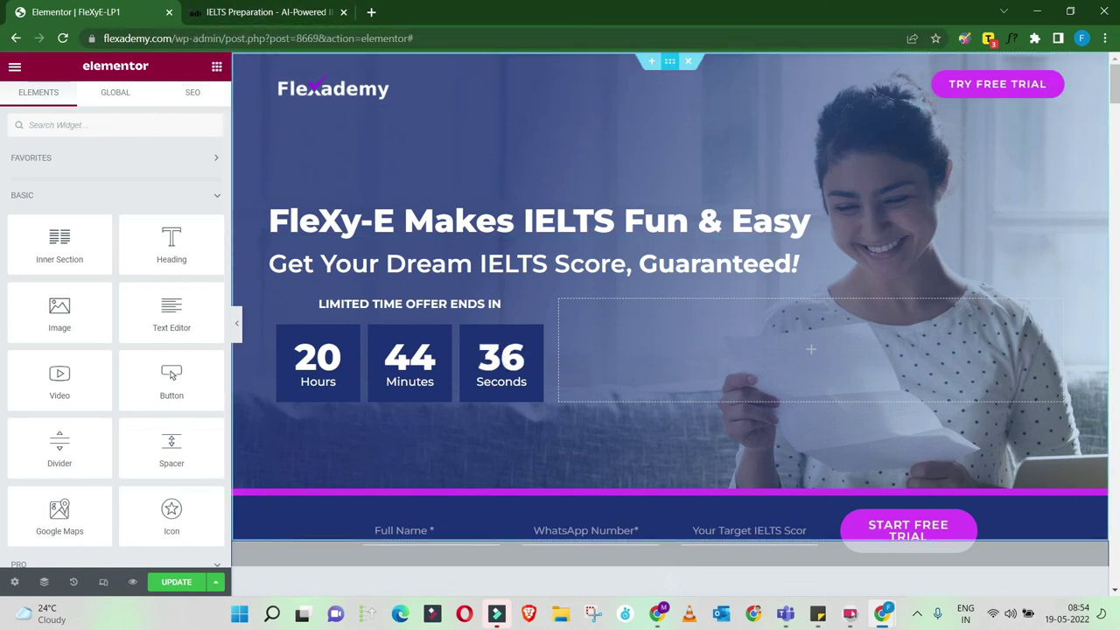
{"action": "right_click", "coordinate": [670, 63]}
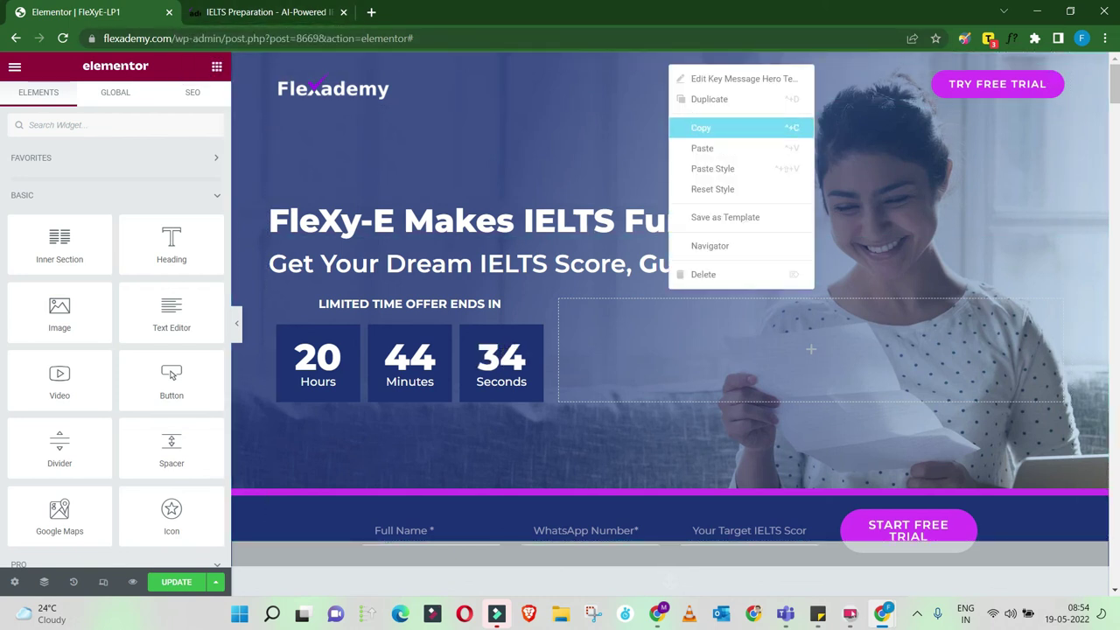